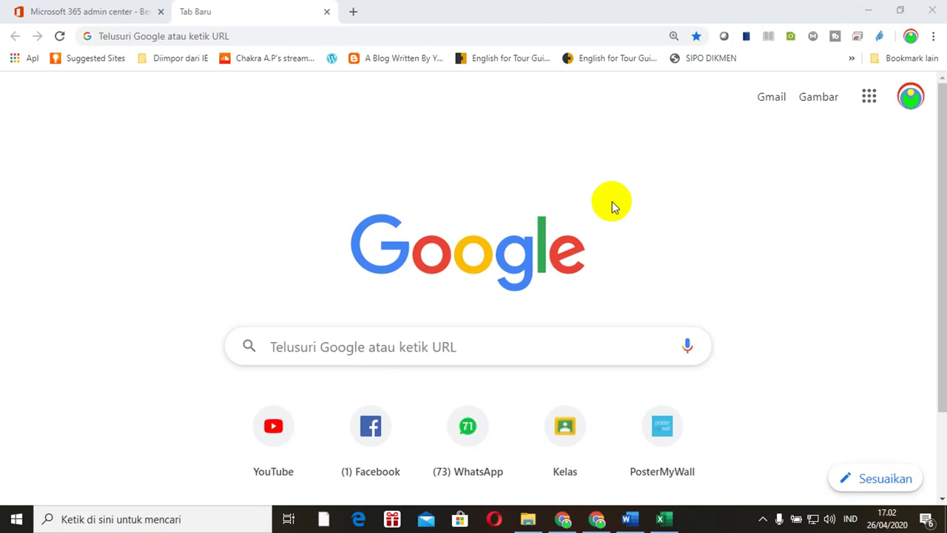
# Go to My Drive through the Google apps grid and bring up the Baru (New) menu.
pyautogui.click(869, 97)
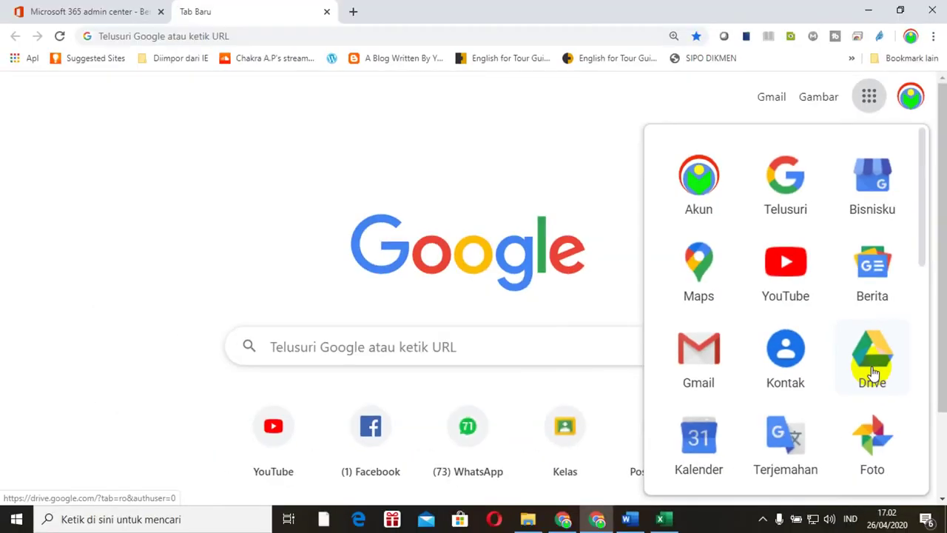
pyautogui.click(873, 372)
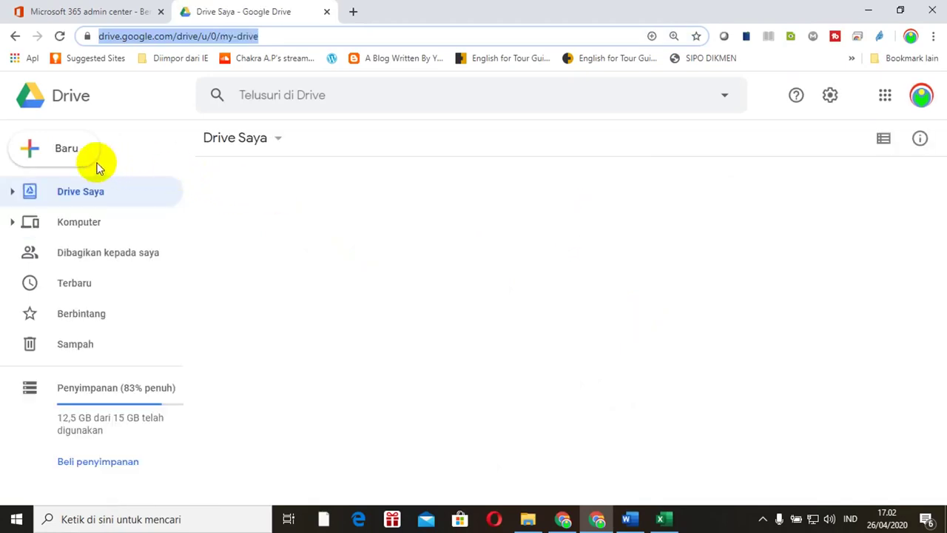
pyautogui.click(70, 151)
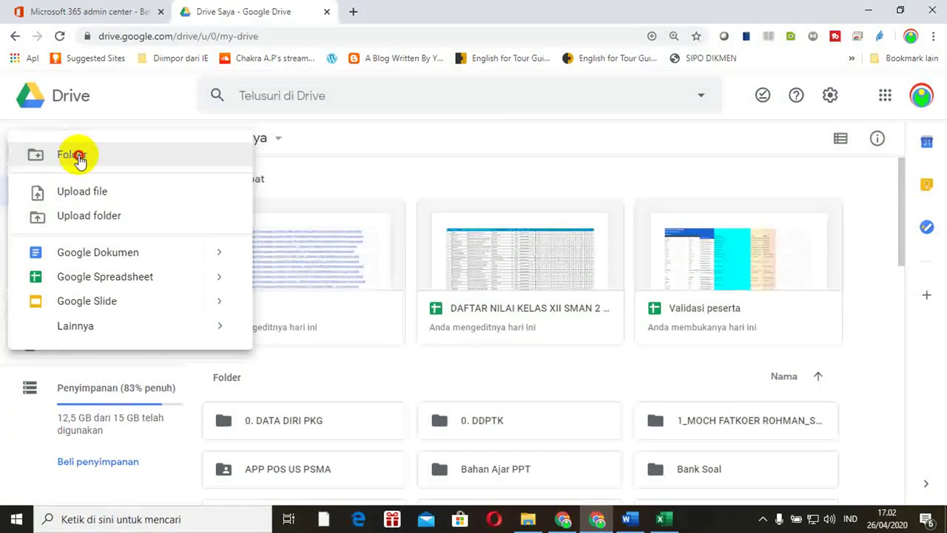
# Make a new My Drive folder called 'SKL SMAN 2 BAYAN 2020'.
pyautogui.press('Escape')
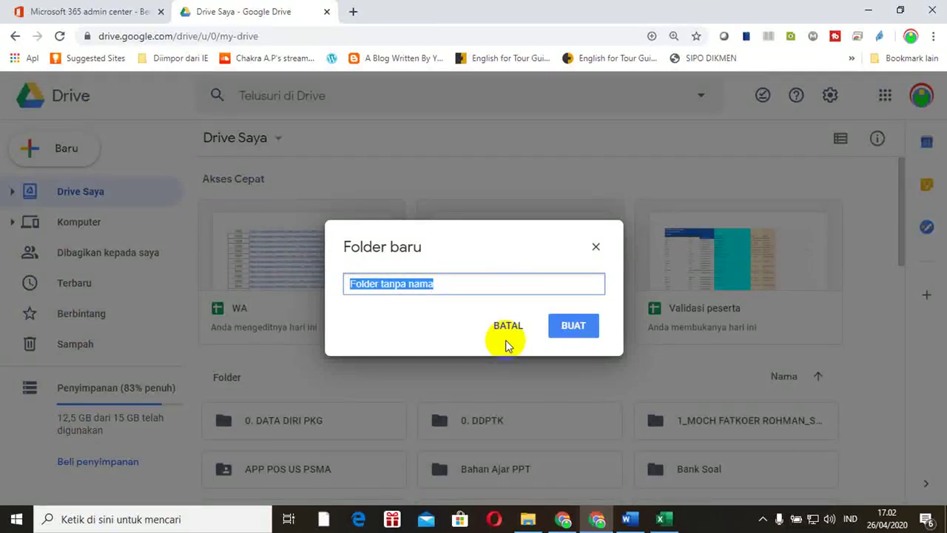
pyautogui.write('SKL')
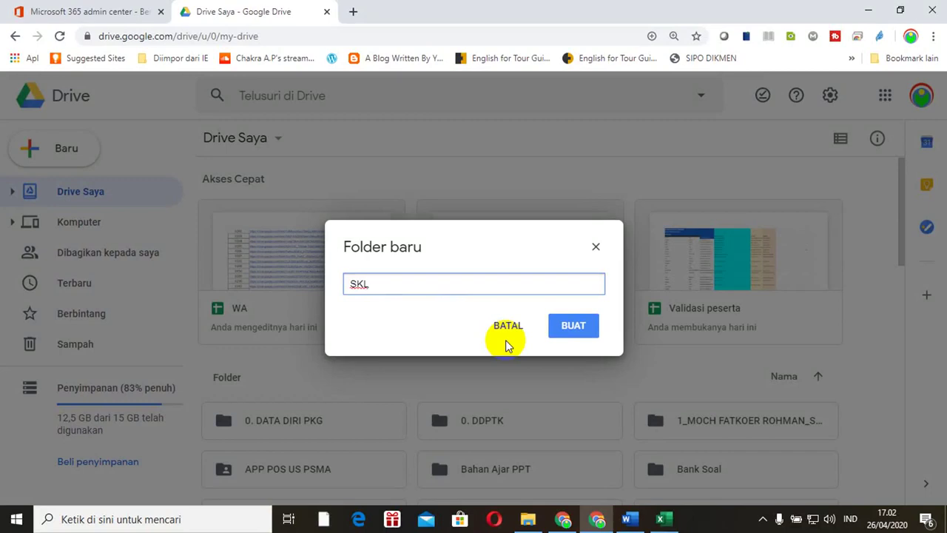
pyautogui.write(' SMAN 2 BAYAN 2020')
pyautogui.click(573, 326)
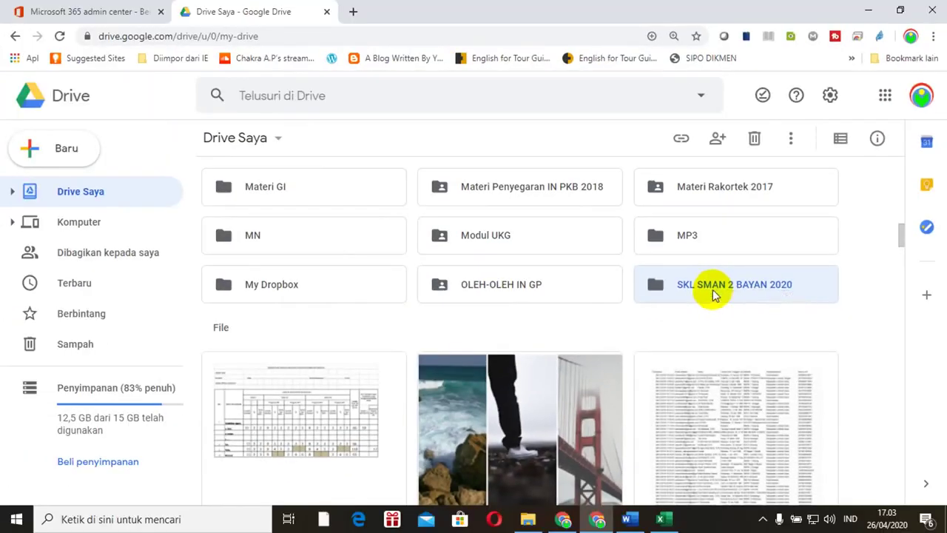
# Enter the empty SKL SMAN 2 BAYAN 2020 folder, then switch to File Explorer.
pyautogui.doubleClick(712, 290)
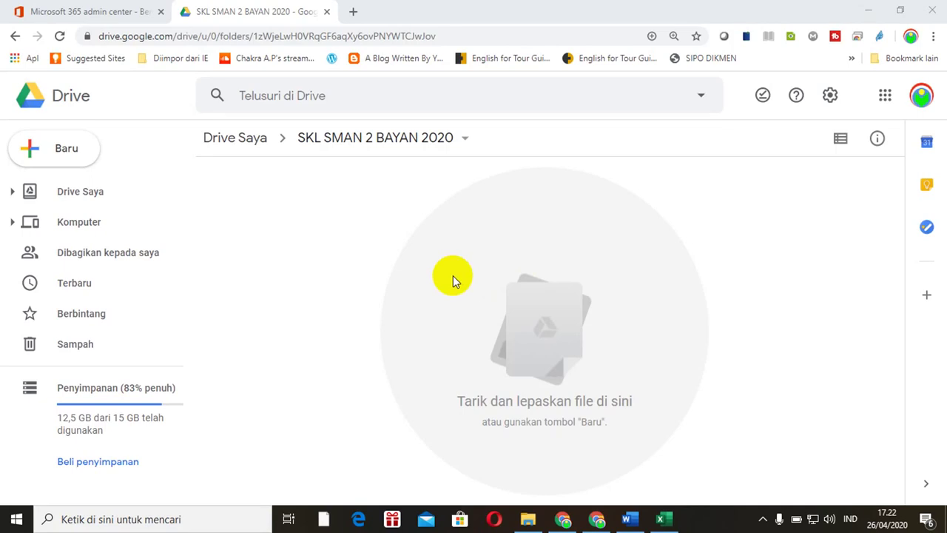
pyautogui.click(527, 519)
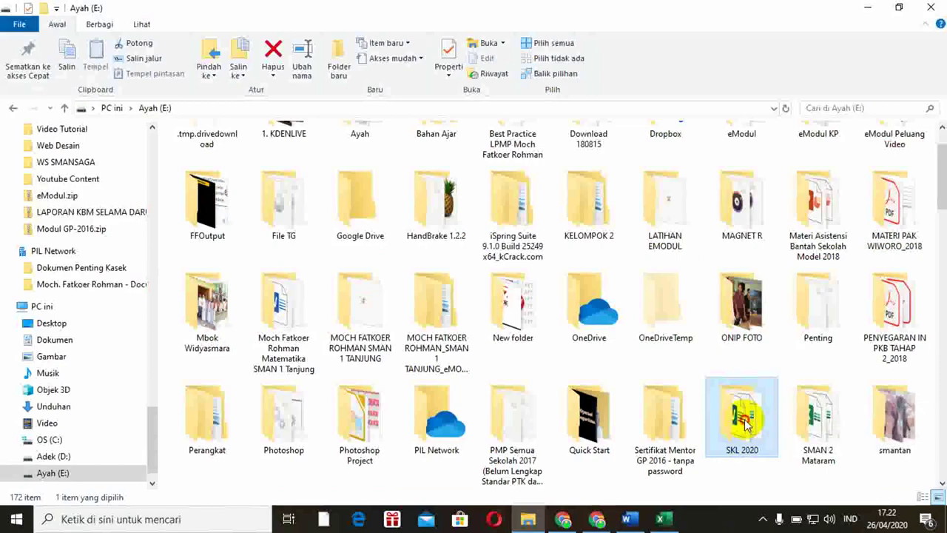
# In the SKL 2020 folder, select DAFTAR NILAI 2020.xlsx and TAMPLATE SKL 2020.docx and drag them toward Chrome.
pyautogui.doubleClick(746, 420)
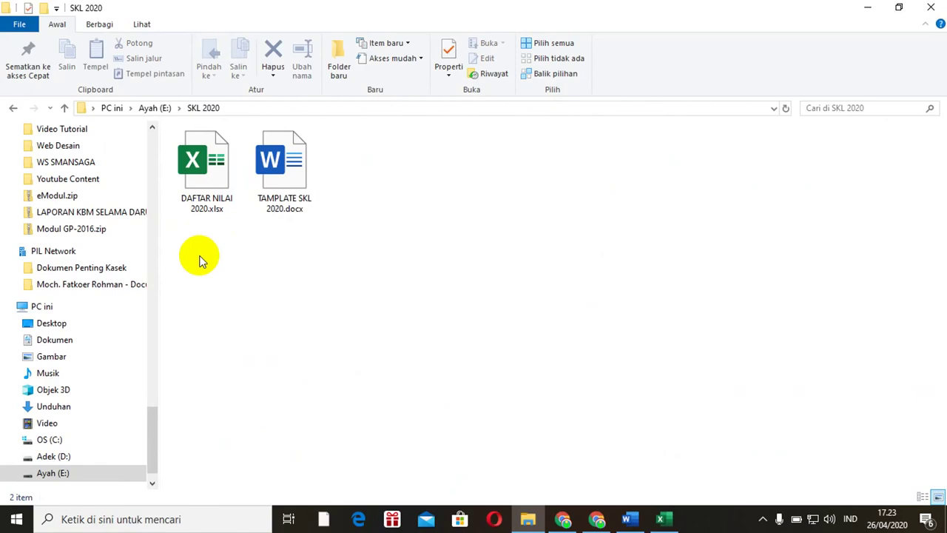
pyautogui.click(274, 201)
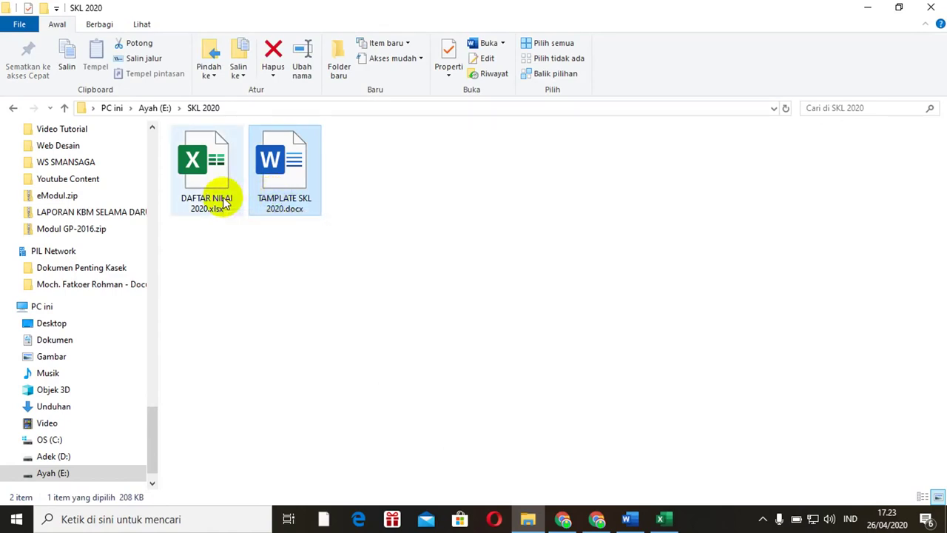
pyautogui.moveTo(226, 203)
pyautogui.mouseDown()
pyautogui.moveTo(258, 249)
pyautogui.moveTo(247, 231)
pyautogui.mouseUp()
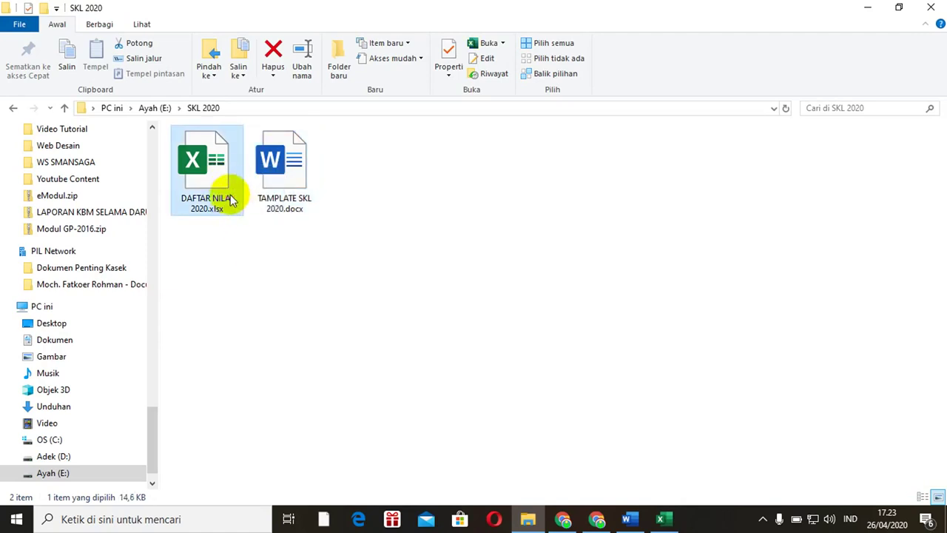
pyautogui.click(231, 200)
pyautogui.click(236, 247)
pyautogui.click(207, 180)
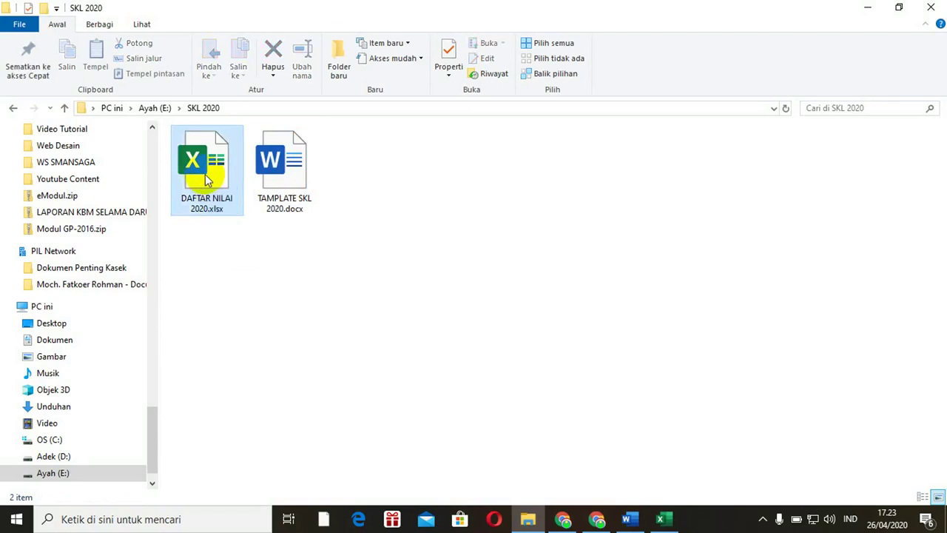
pyautogui.hotkey('ctrl', 'a')
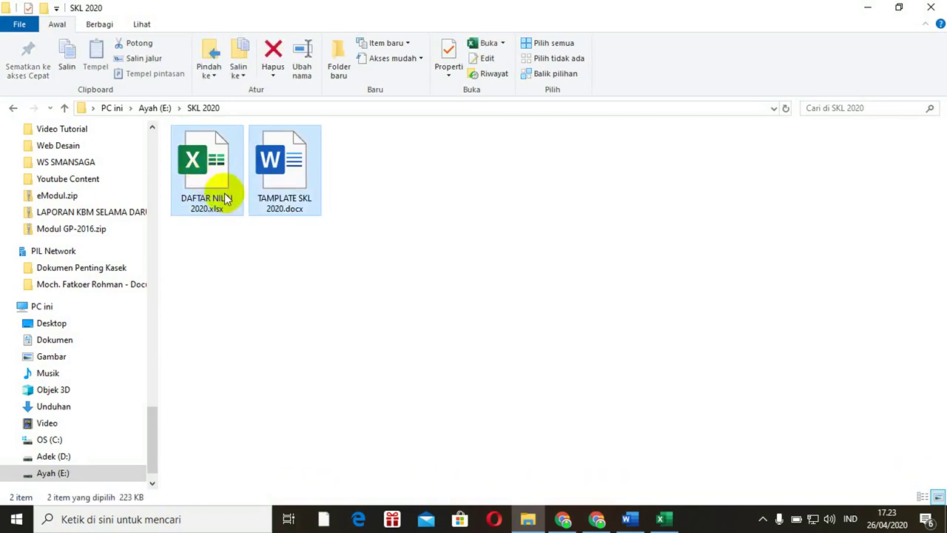
pyautogui.moveTo(226, 198); pyautogui.dragTo(599, 526)
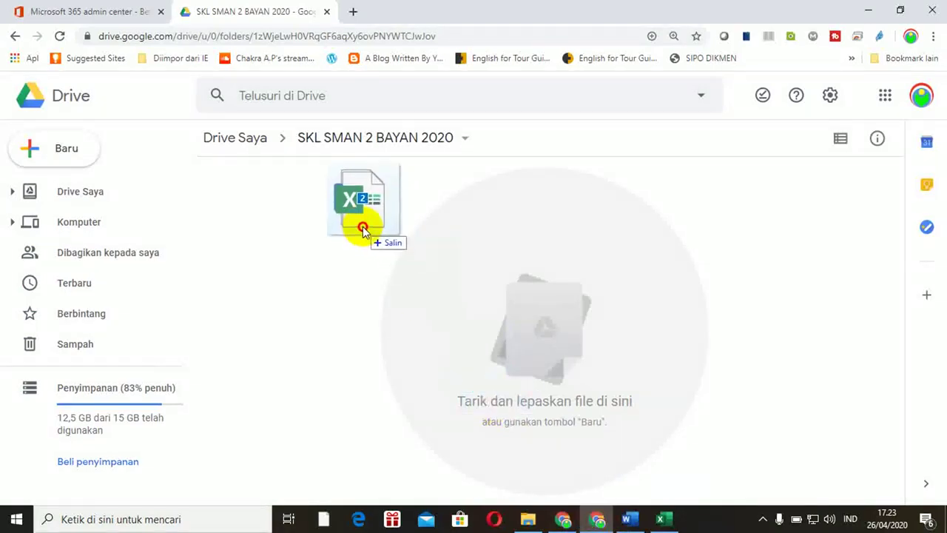
# Drop DAFTAR NILAI 2020.xlsx and TAMPLATE SKL 2020.docx into the SKL SMAN 2 BAYAN 2020 Drive folder.
pyautogui.moveTo(599, 527); pyautogui.dragTo(359, 221)
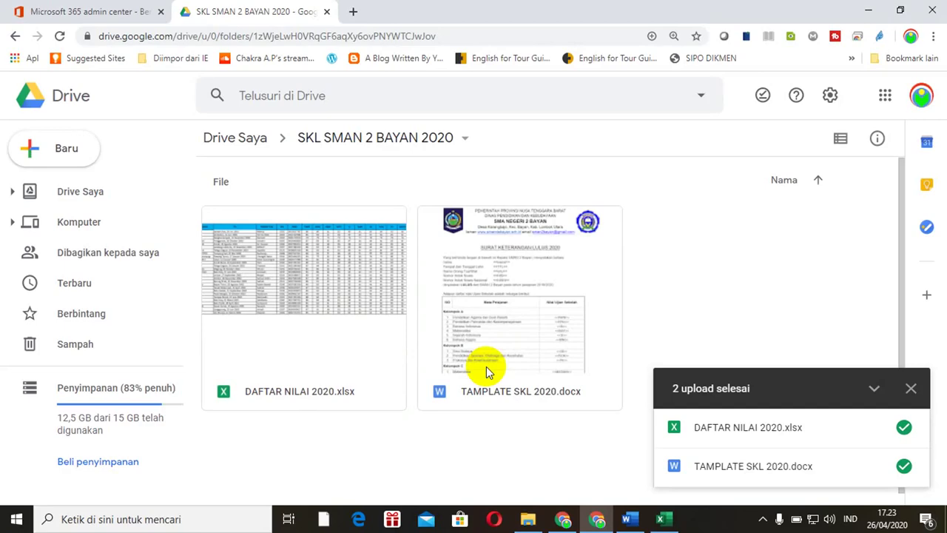
# Open DAFTAR NILAI 2020.xlsx with Google Spreadsheet and go to its new Sheets tab.
pyautogui.doubleClick(318, 361)
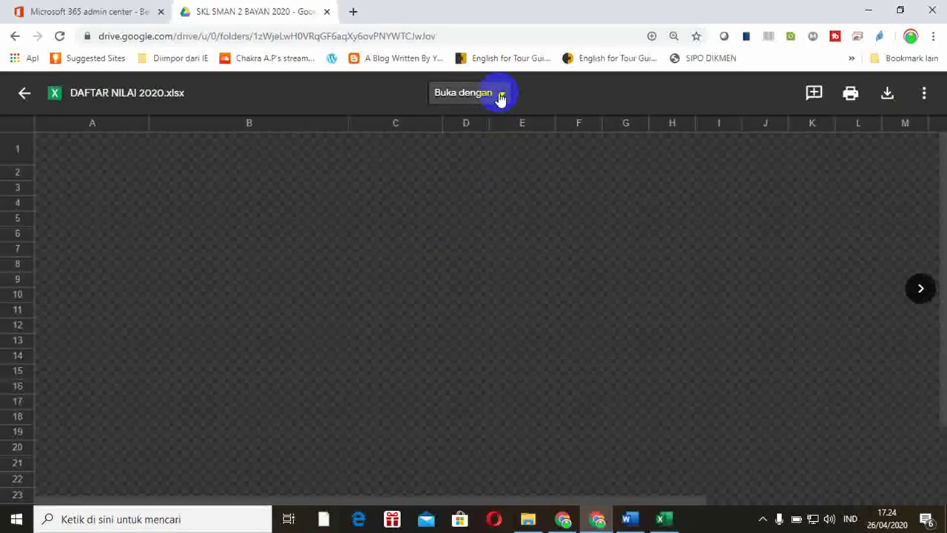
pyautogui.click(501, 95)
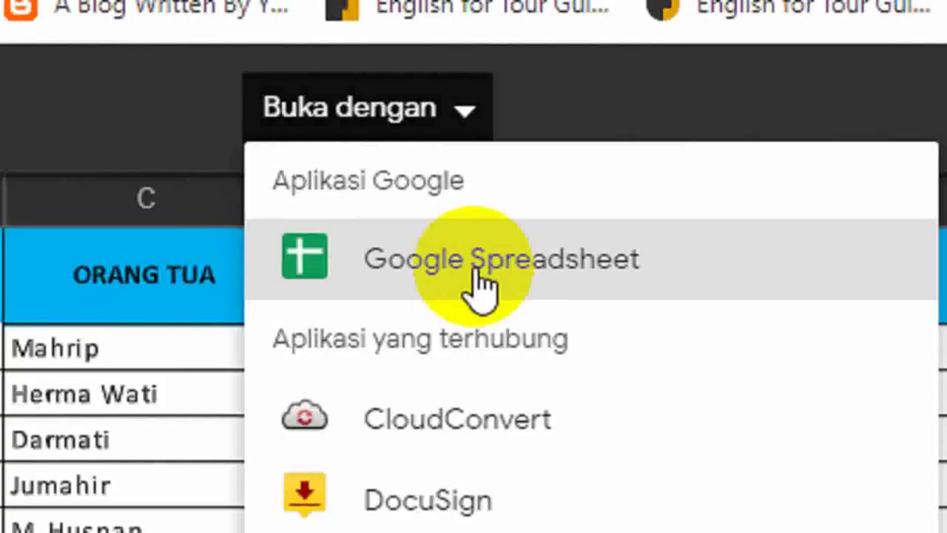
pyautogui.click(479, 275)
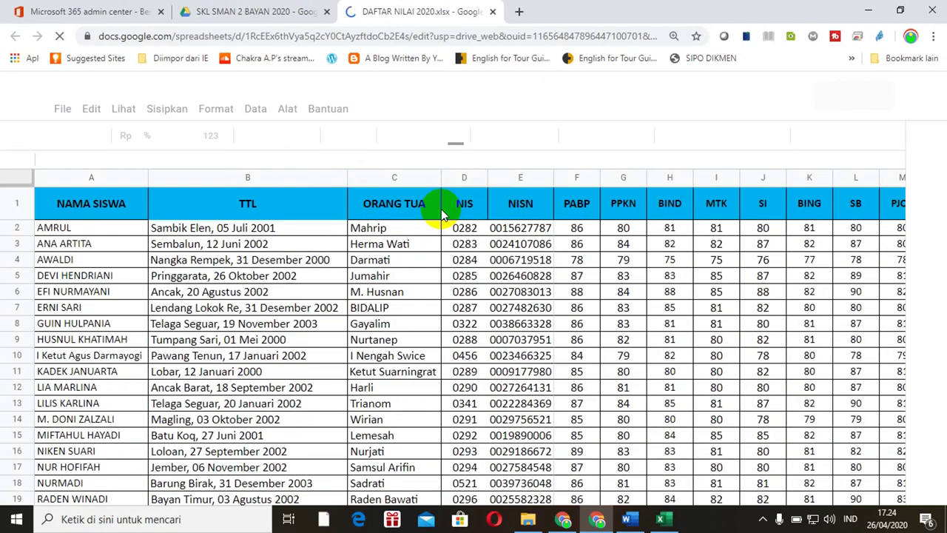
pyautogui.click(280, 17)
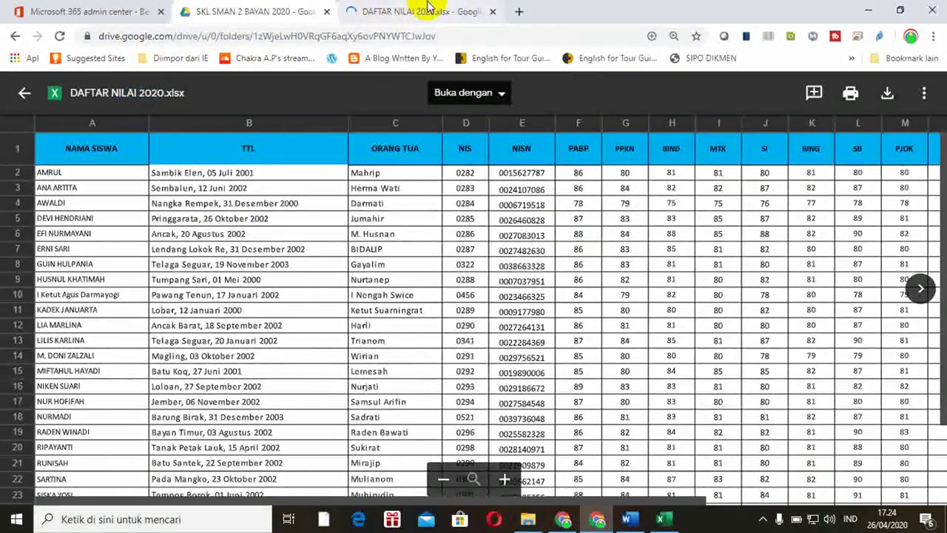
pyautogui.click(429, 9)
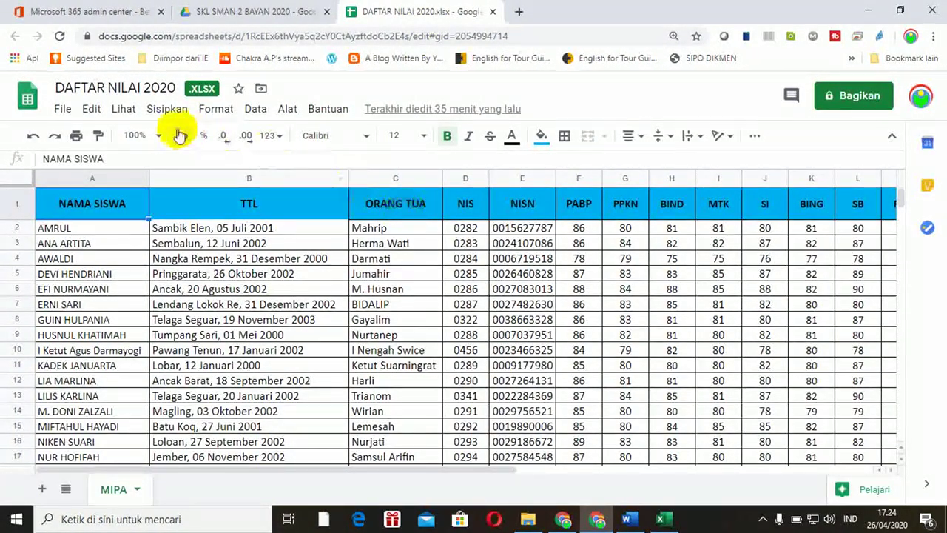
# Save DAFTAR NILAI 2020.xlsx as a Google Spreadsheet, then go back to the Drive tab.
pyautogui.click(63, 110)
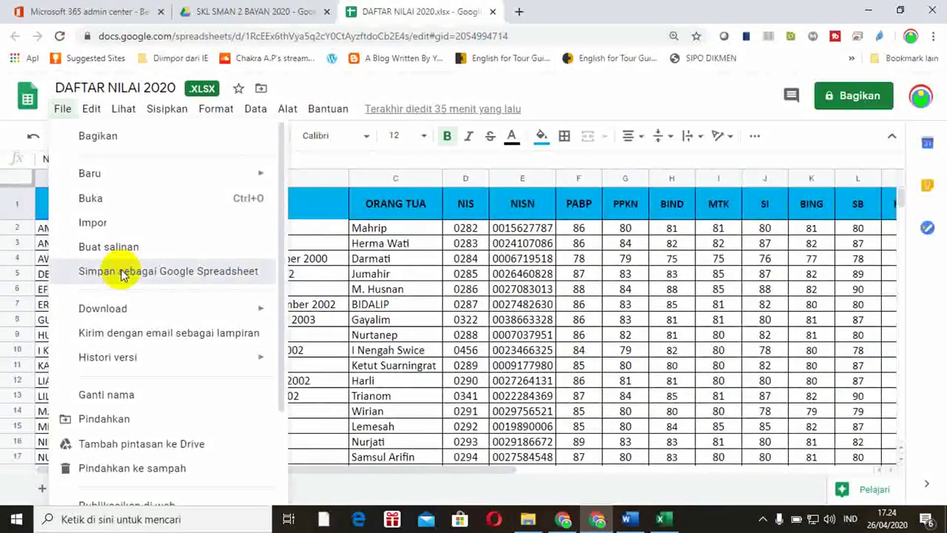
pyautogui.click(122, 274)
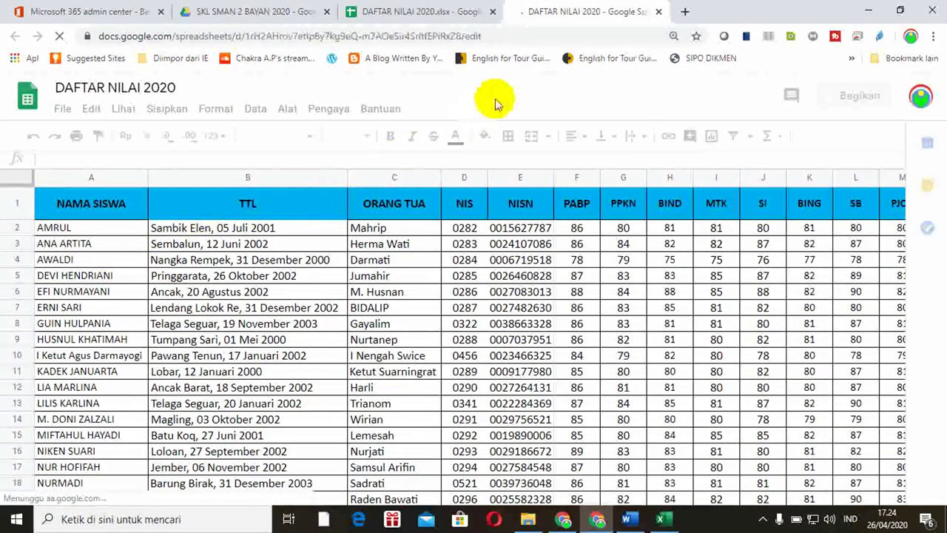
pyautogui.click(268, 16)
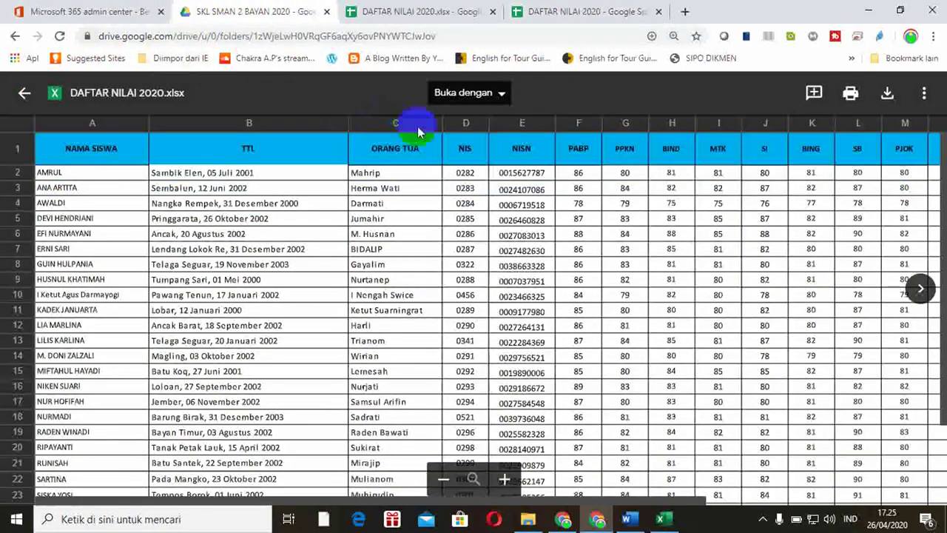
# Close the xlsx preview and dismiss the '2 upload selesai' notice to see the folder.
pyautogui.click(25, 94)
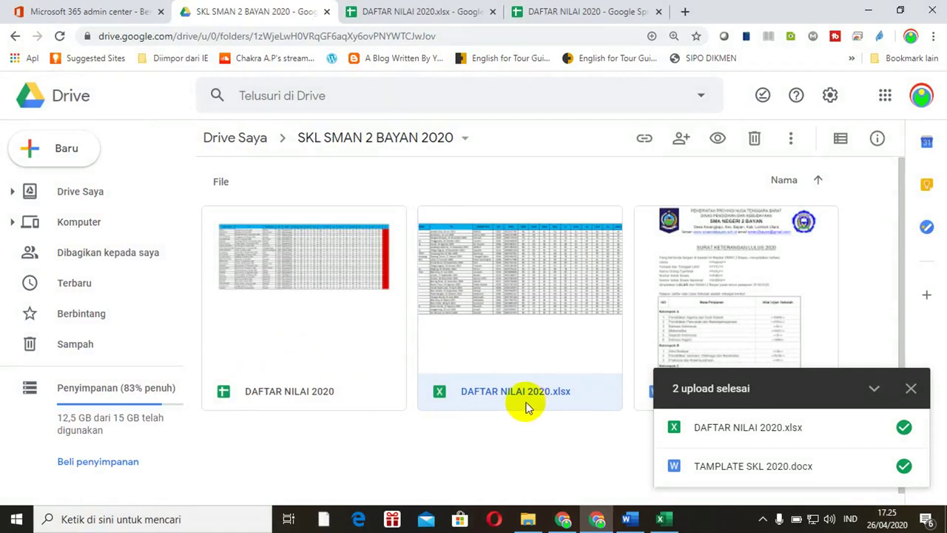
pyautogui.click(911, 391)
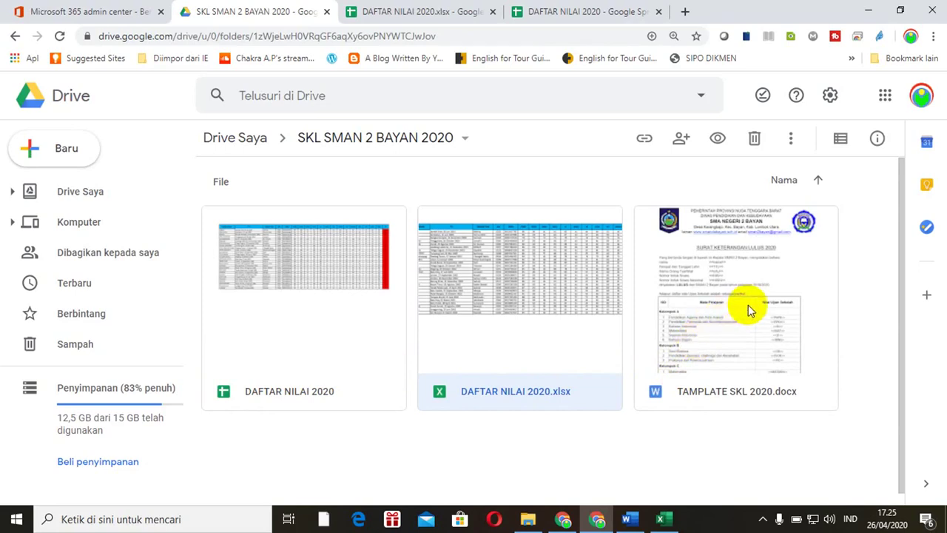
# Open TAMPLATE SKL 2020.docx with Google Dokumen from its context menu.
pyautogui.rightClick(822, 354)
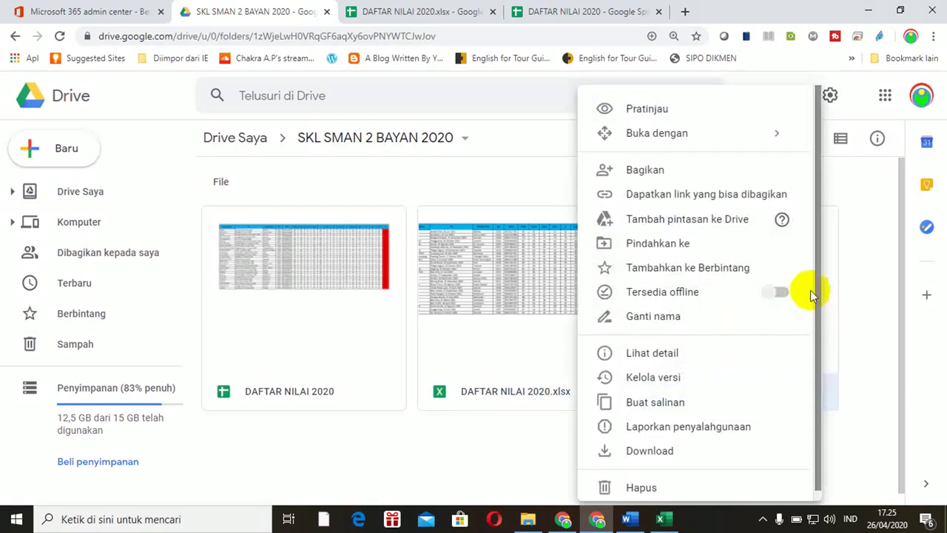
pyautogui.moveTo(657, 133)
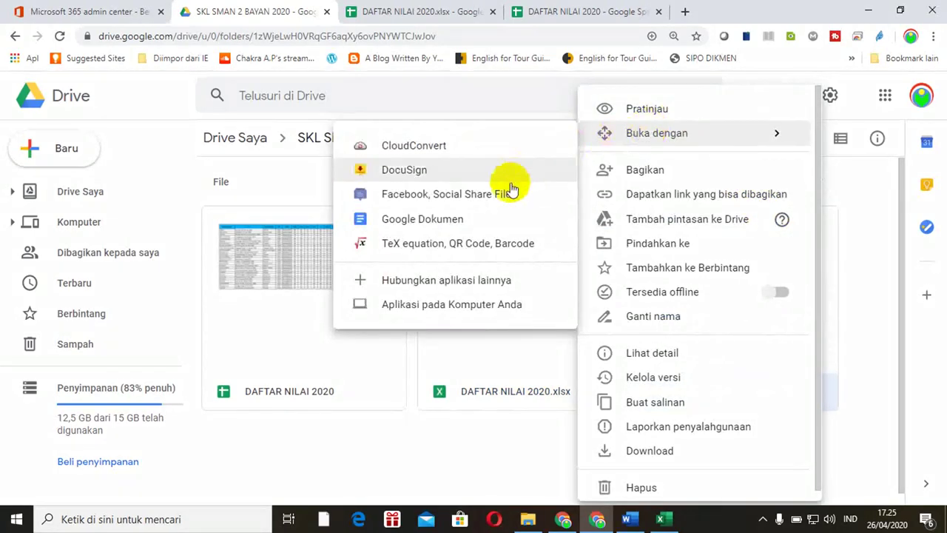
pyautogui.click(475, 221)
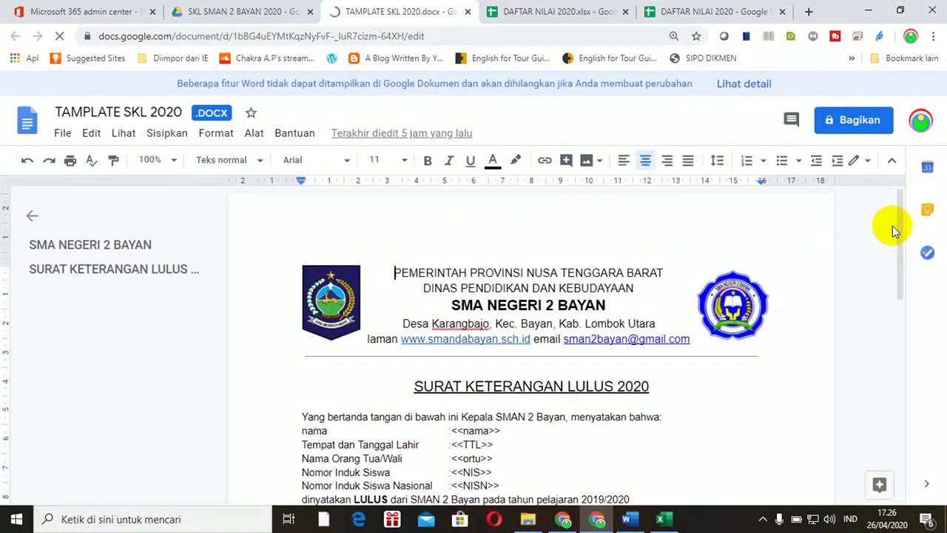
# Scroll through the template, then save it via File > Simpan sebagai Google Dokumen.
pyautogui.moveTo(898, 222); pyautogui.dragTo(893, 381)
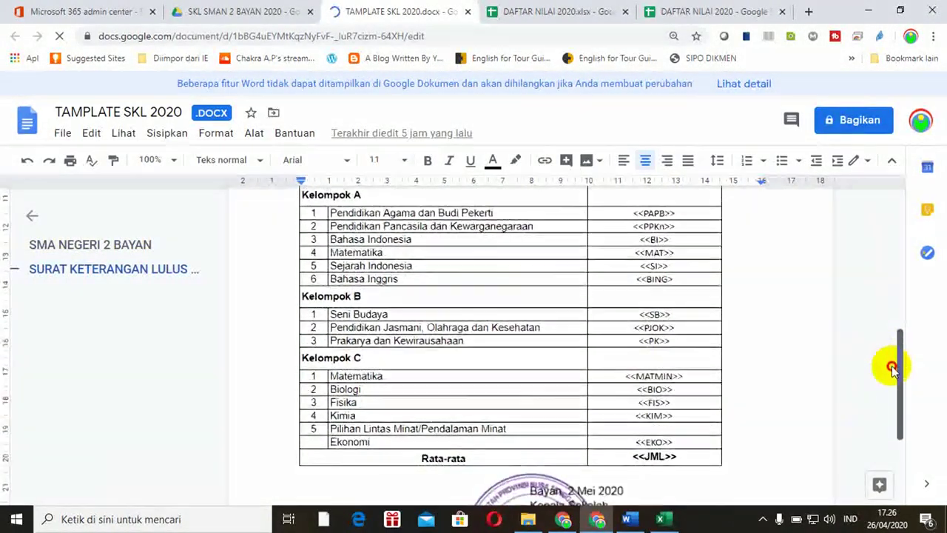
pyautogui.moveTo(893, 381); pyautogui.dragTo(896, 254)
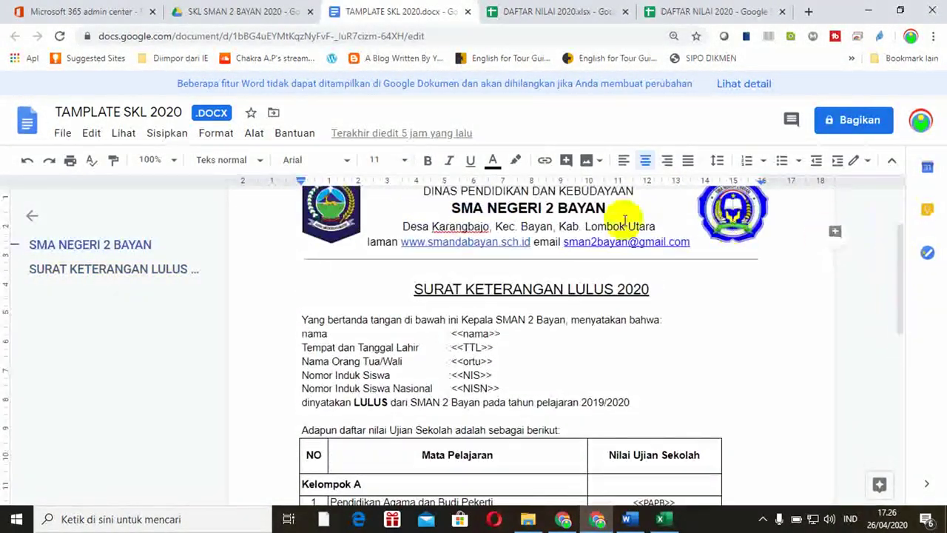
pyautogui.click(65, 136)
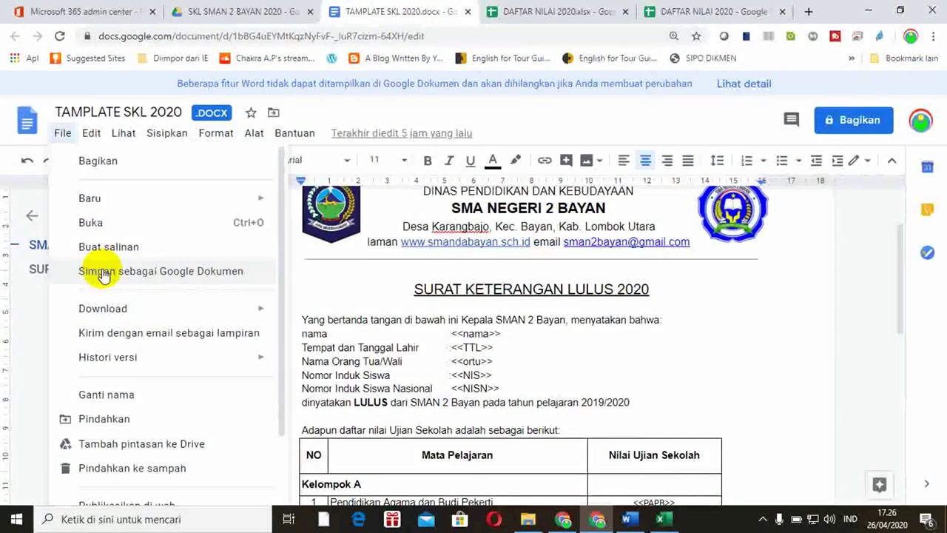
pyautogui.click(96, 270)
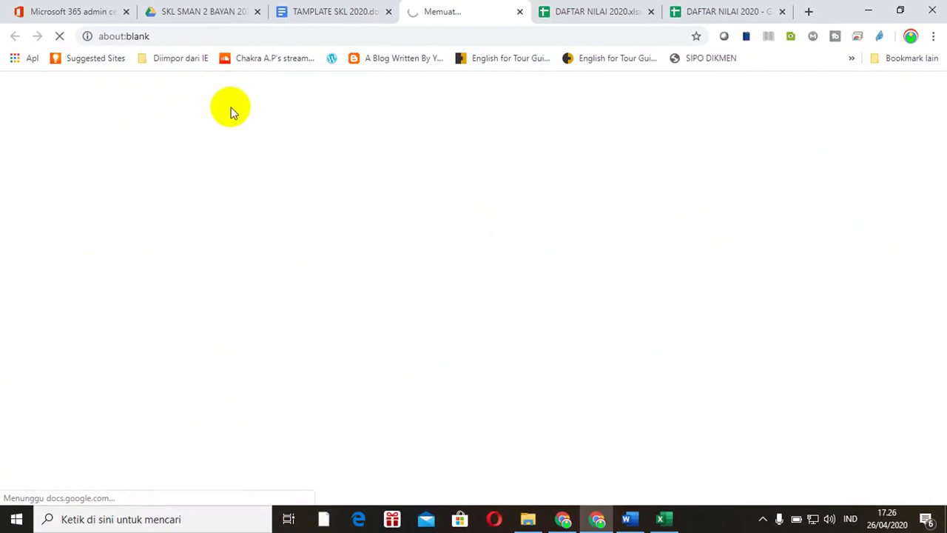
# Return to the SKL SMAN 2 BAYAN 2020 Drive folder and scroll down to TAMPLATE SKL 2020.docx.
pyautogui.click(213, 12)
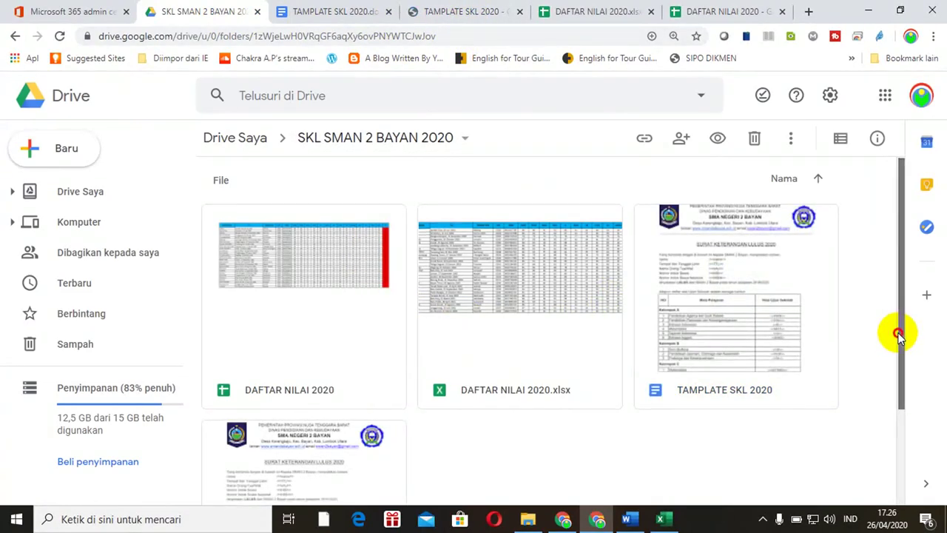
pyautogui.moveTo(899, 337); pyautogui.dragTo(892, 383)
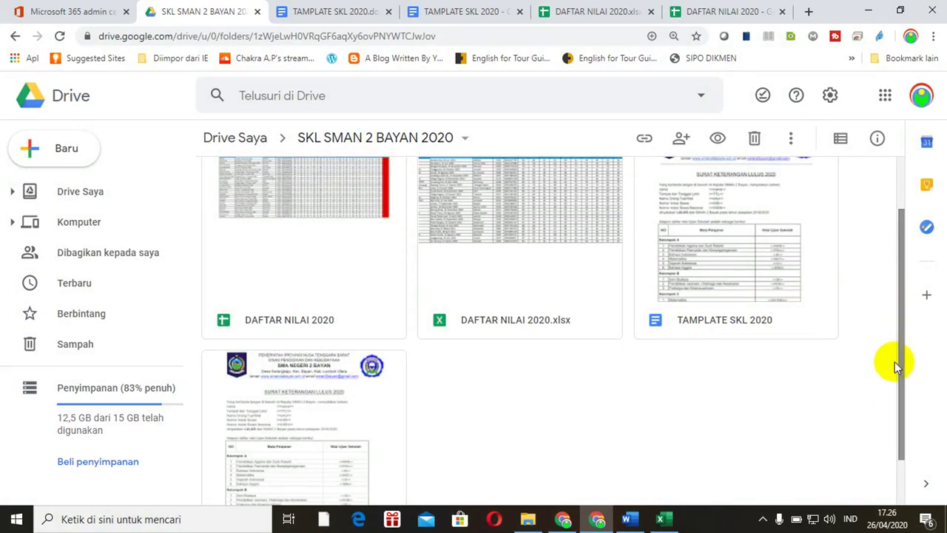
pyautogui.moveTo(903, 426); pyautogui.dragTo(895, 473)
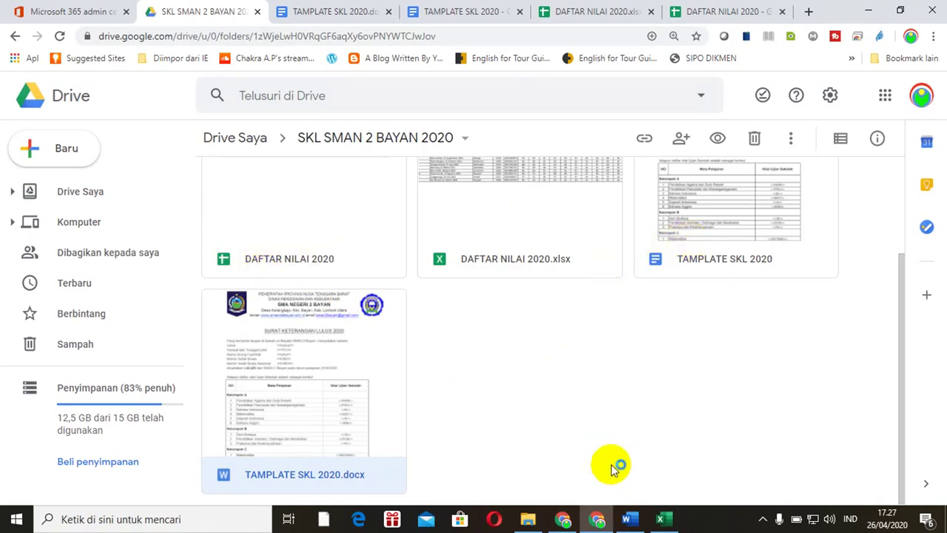
# Close the DAFTAR NILAI 2020.xlsx and TAMPLATE SKL 2020.docx tabs, keeping the native template document.
pyautogui.click(605, 17)
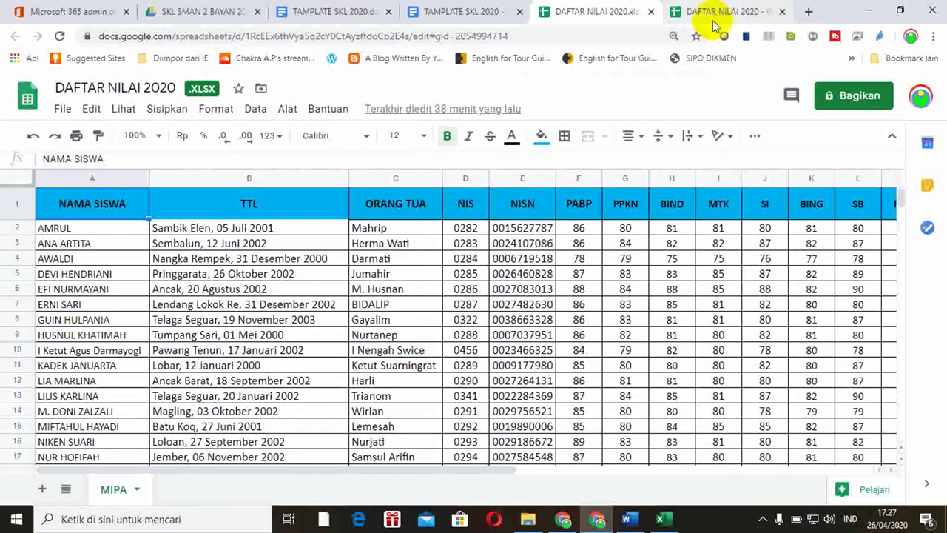
pyautogui.click(651, 12)
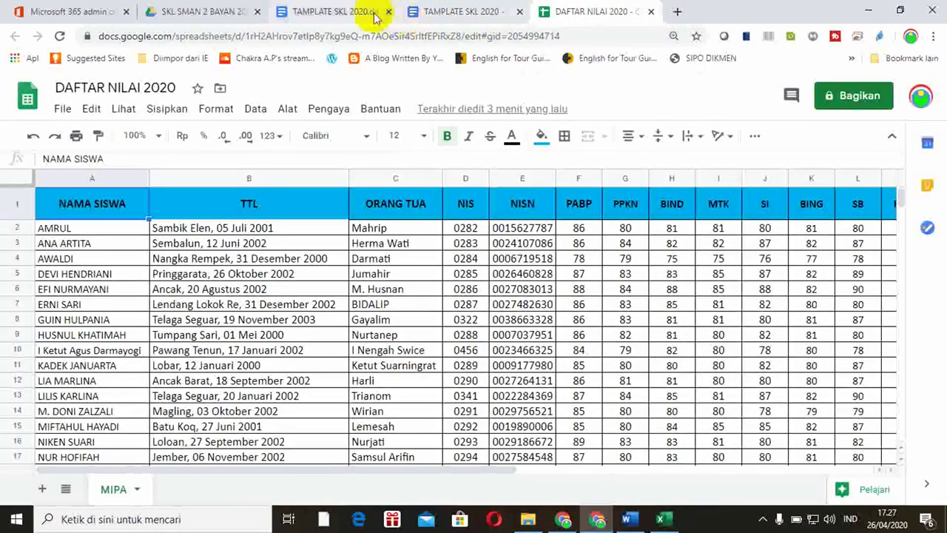
pyautogui.click(372, 15)
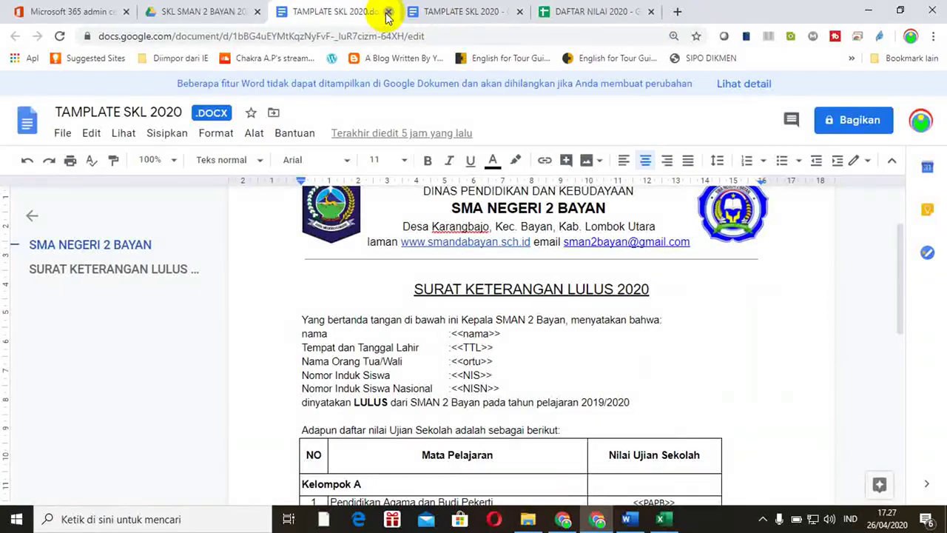
pyautogui.click(388, 12)
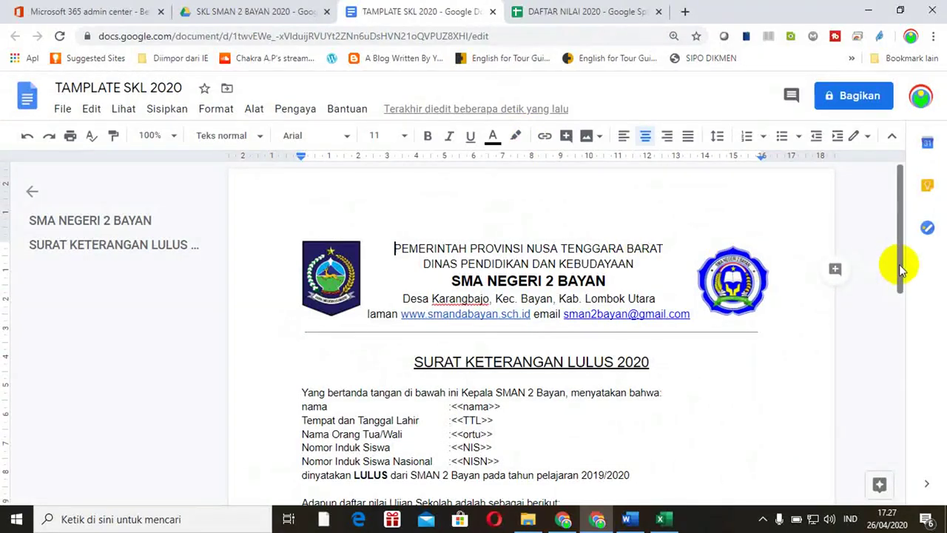
pyautogui.moveTo(898, 264); pyautogui.dragTo(899, 300)
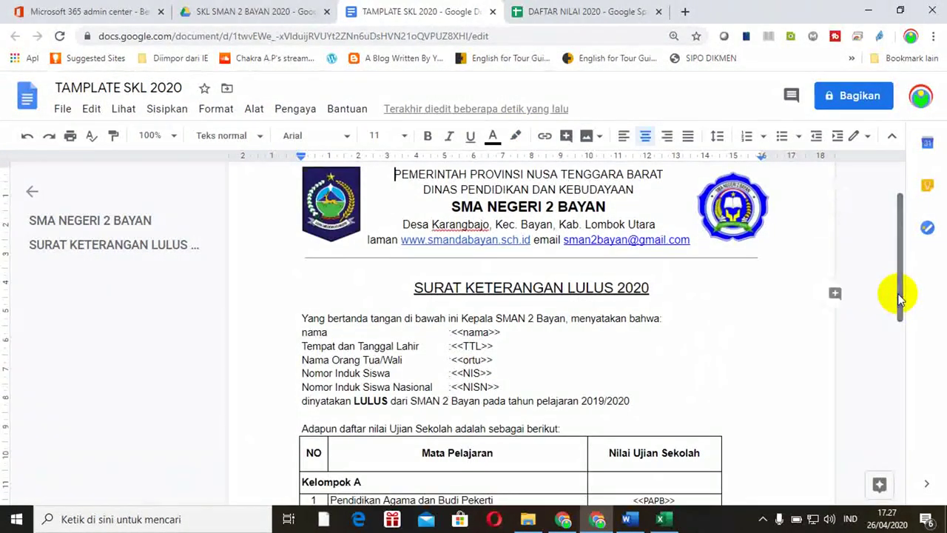
pyautogui.click(560, 10)
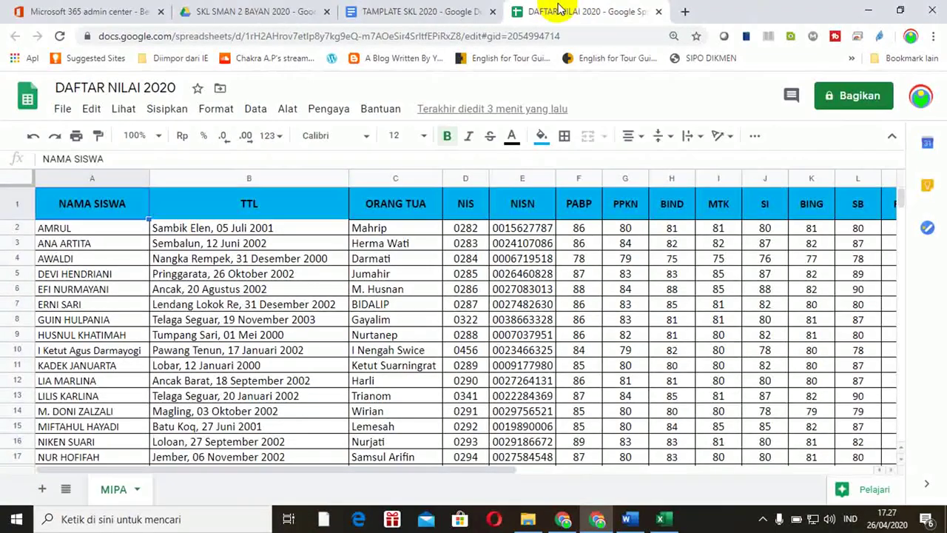
pyautogui.click(454, 9)
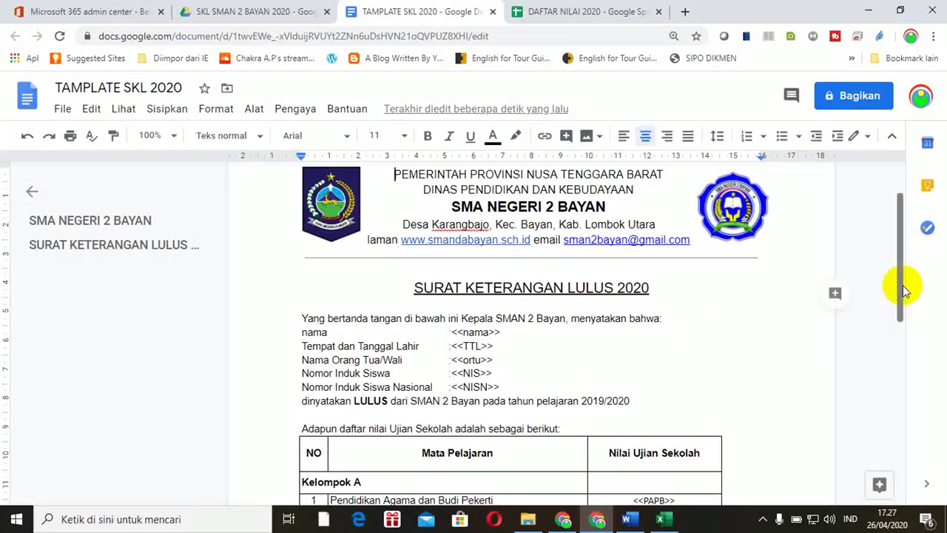
pyautogui.moveTo(902, 291); pyautogui.dragTo(898, 332)
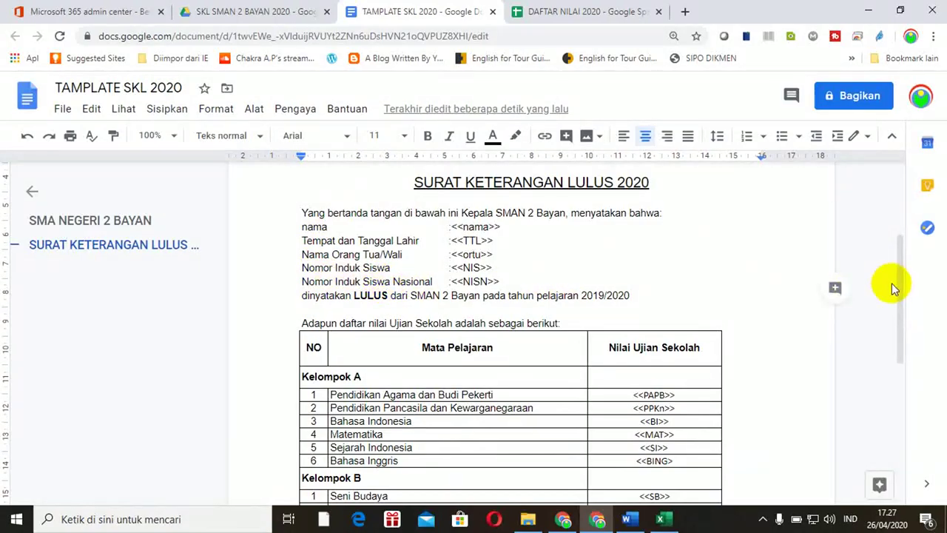
pyautogui.moveTo(901, 283)
pyautogui.mouseDown()
pyautogui.moveTo(903, 363)
pyautogui.moveTo(898, 332)
pyautogui.mouseUp()
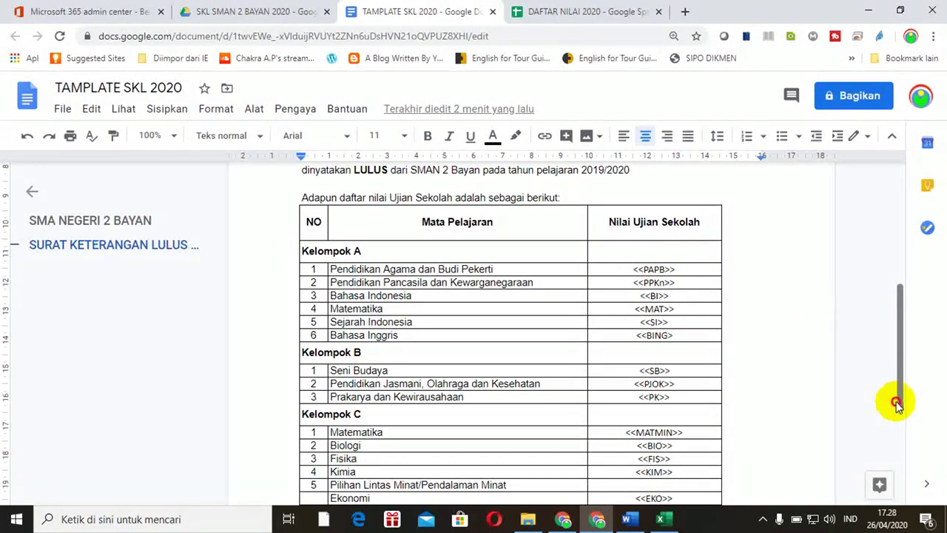
pyautogui.moveTo(897, 408); pyautogui.dragTo(903, 387)
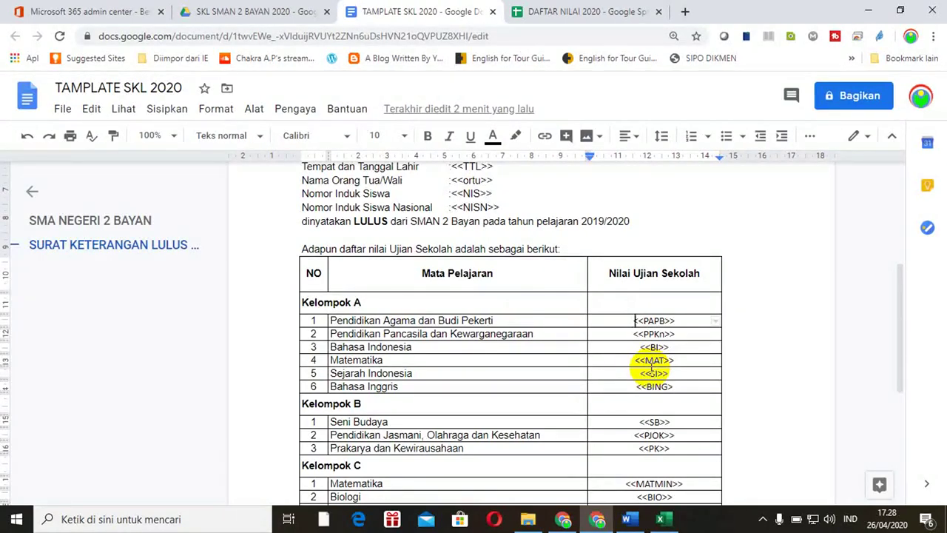
pyautogui.click(579, 14)
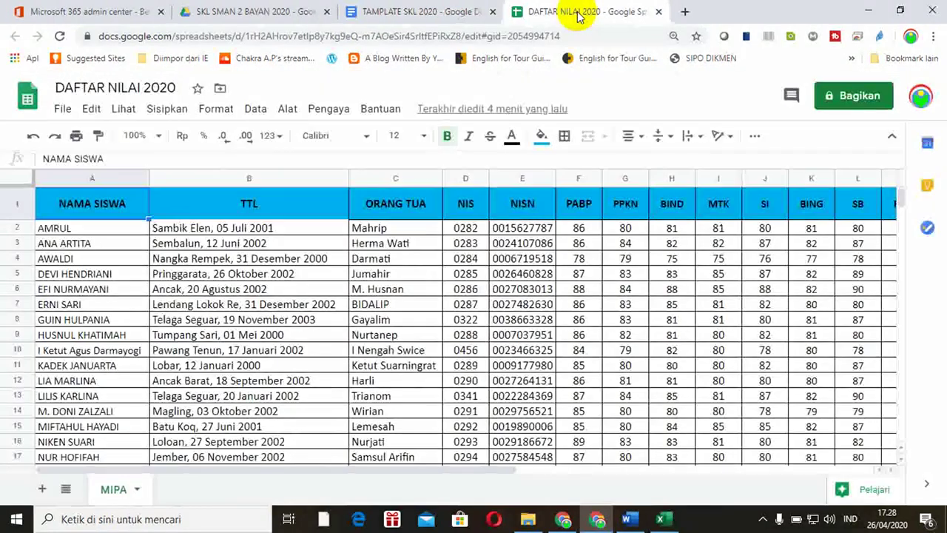
pyautogui.click(115, 207)
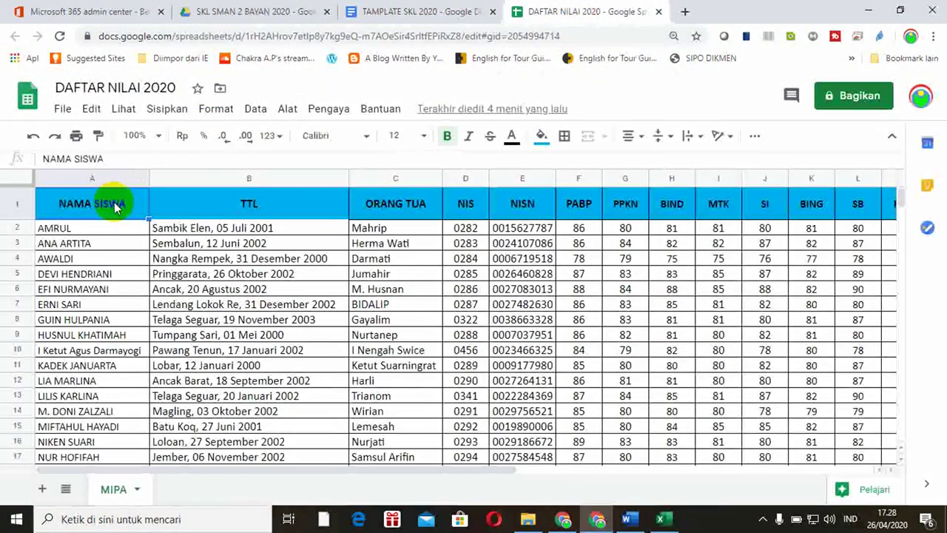
pyautogui.click(418, 20)
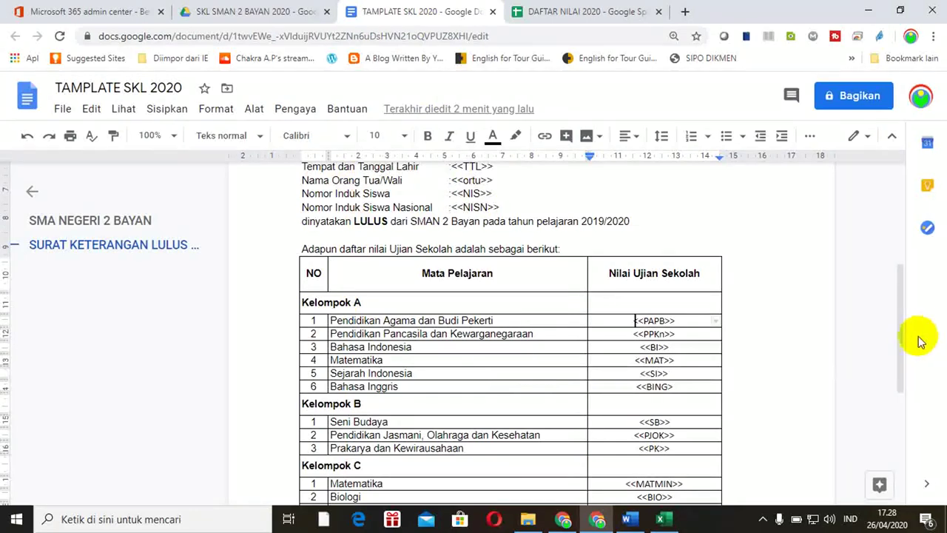
pyautogui.moveTo(900, 337); pyautogui.dragTo(902, 289)
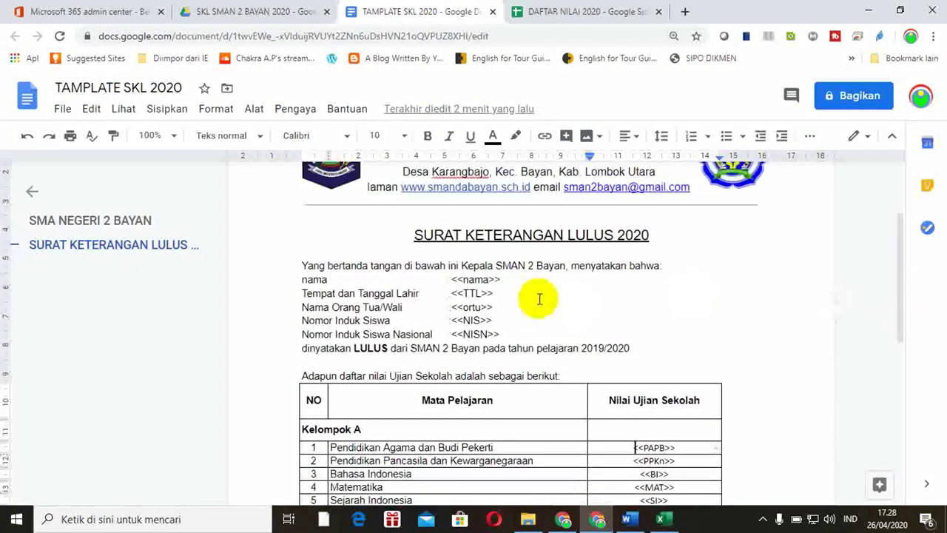
pyautogui.click(482, 280)
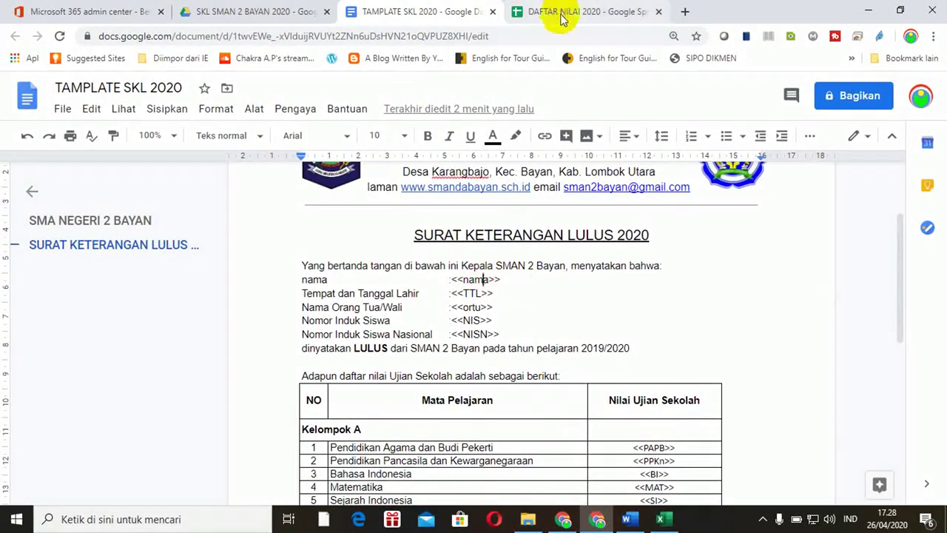
pyautogui.click(560, 17)
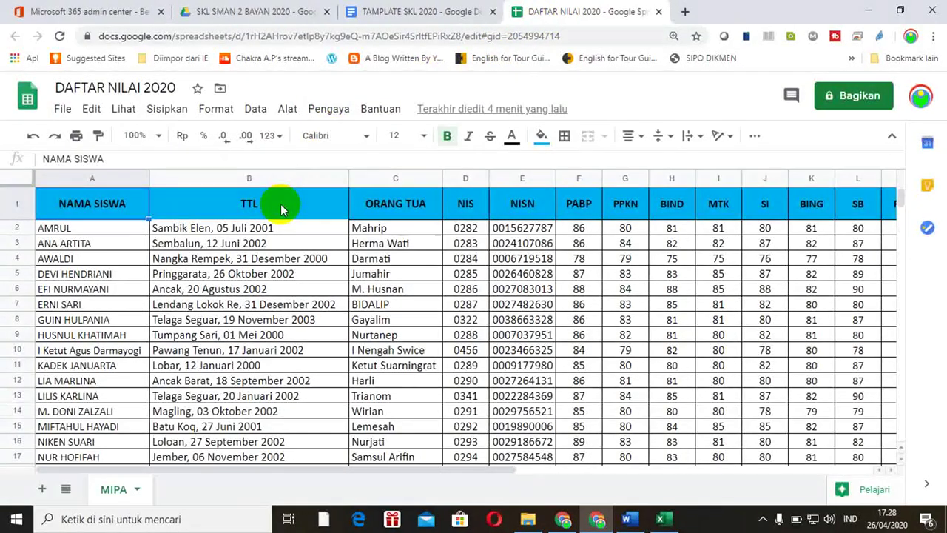
pyautogui.click(420, 11)
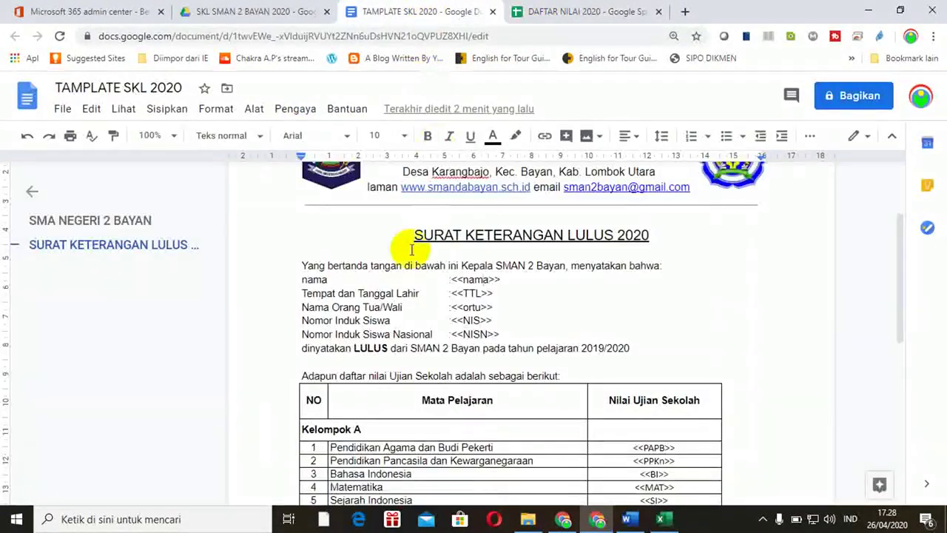
pyautogui.click(337, 306)
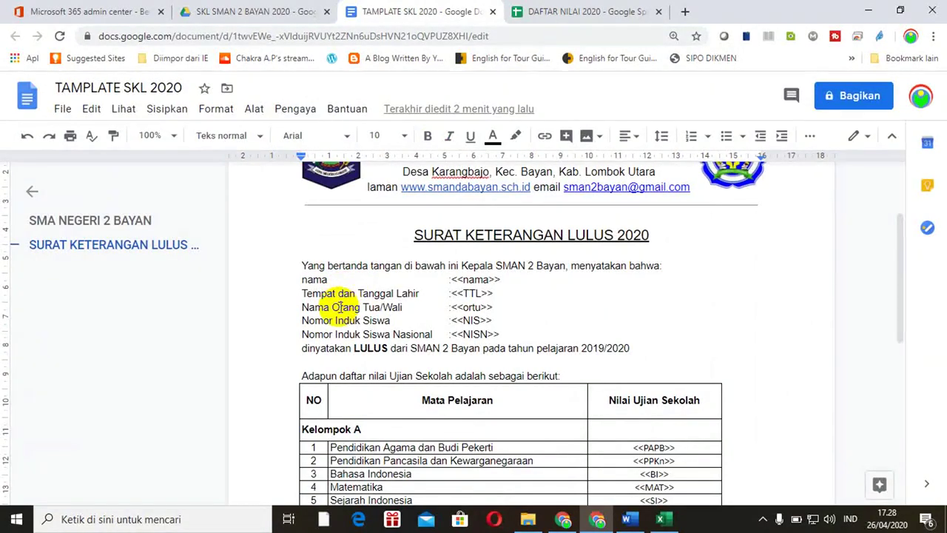
pyautogui.click(551, 11)
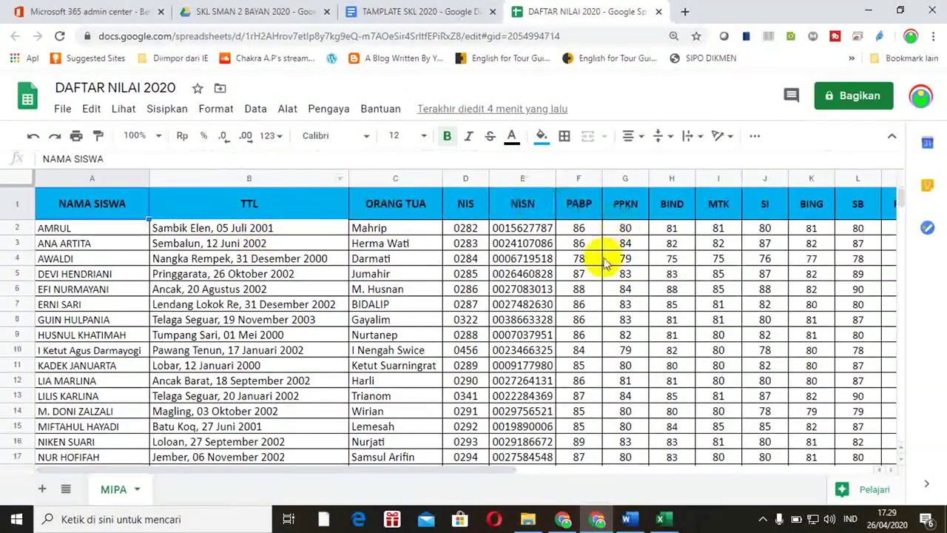
pyautogui.click(430, 11)
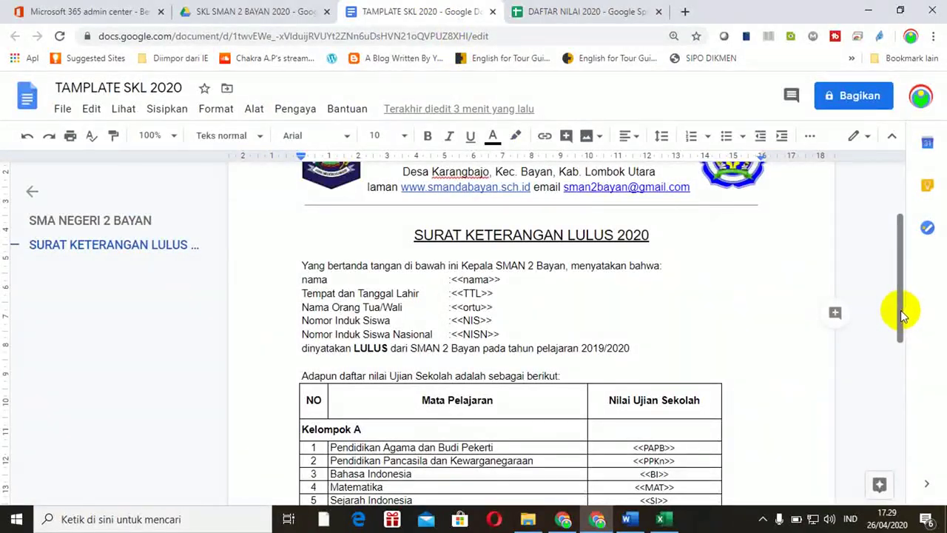
pyautogui.moveTo(900, 312)
pyautogui.mouseDown()
pyautogui.moveTo(893, 360)
pyautogui.moveTo(890, 352)
pyautogui.mouseUp()
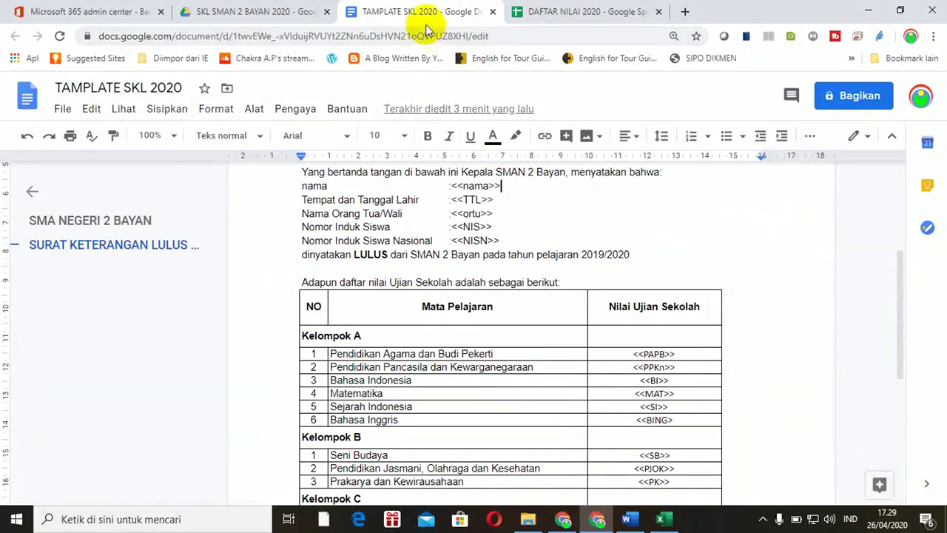
pyautogui.click(560, 15)
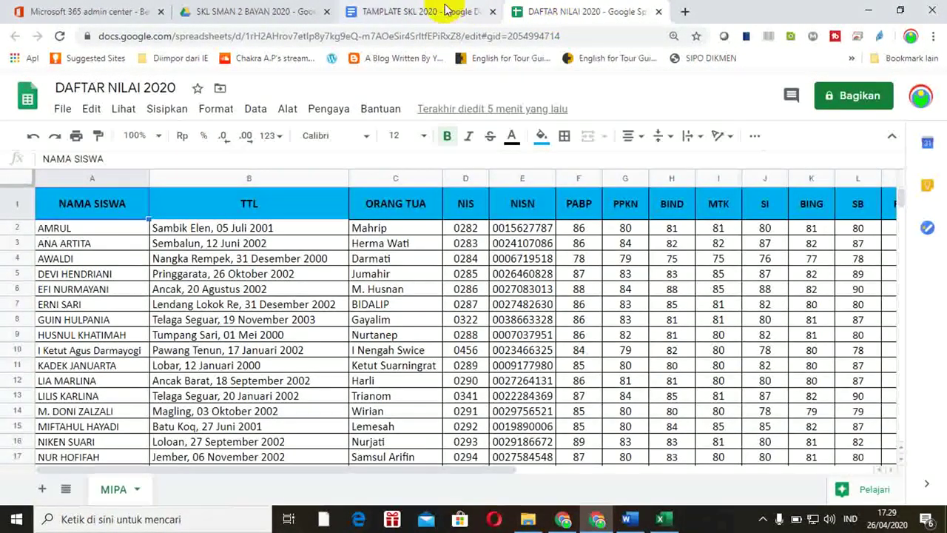
pyautogui.click(447, 12)
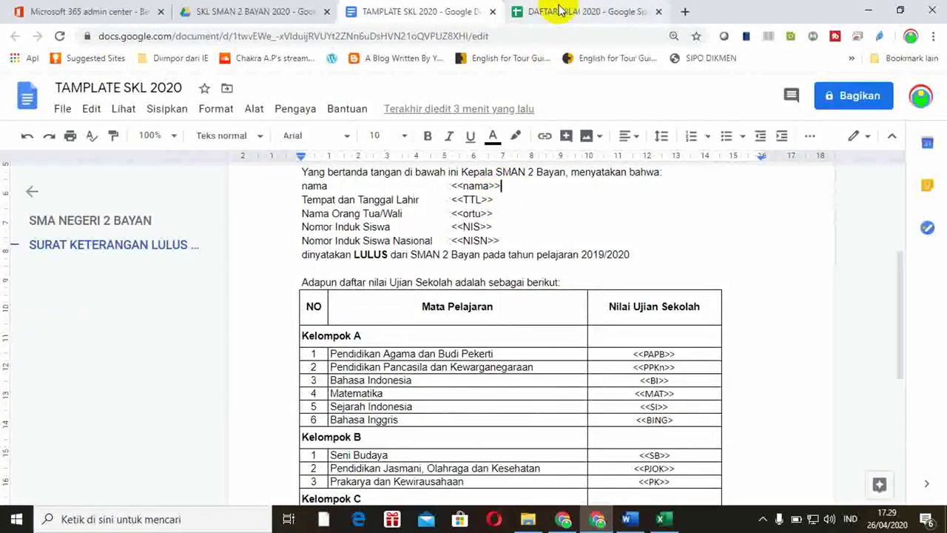
# Compare the template's <<TTL>> placeholder with the DAFTAR NILAI 2020 spreadsheet's TTL column.
pyautogui.click(560, 11)
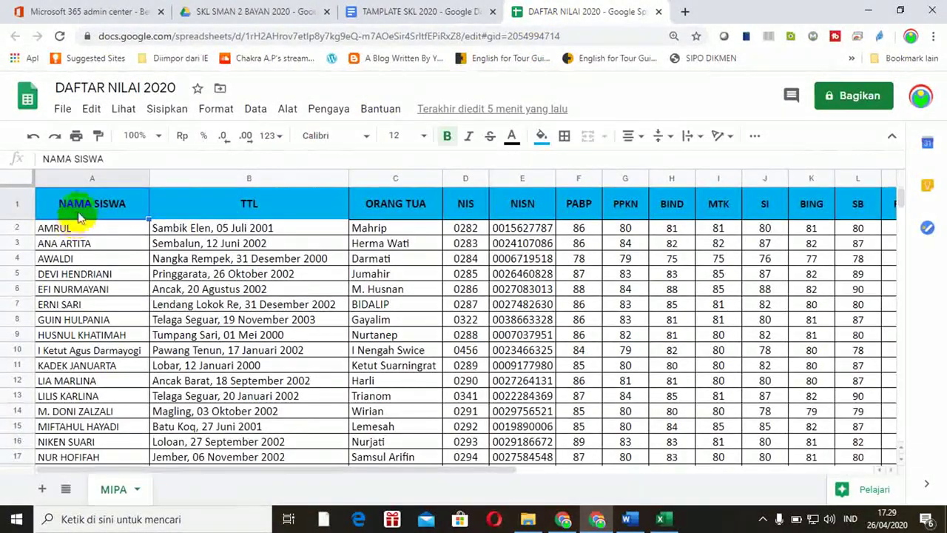
pyautogui.click(403, 13)
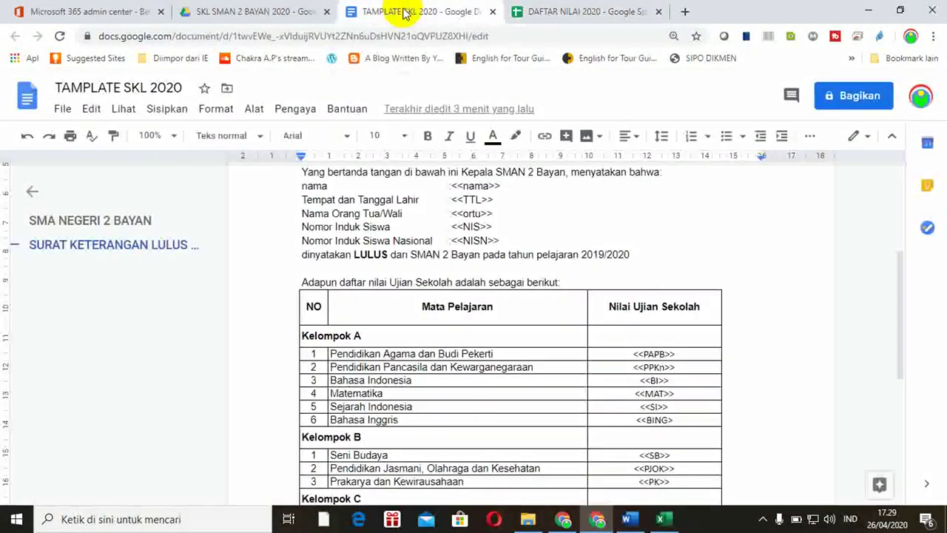
pyautogui.click(498, 200)
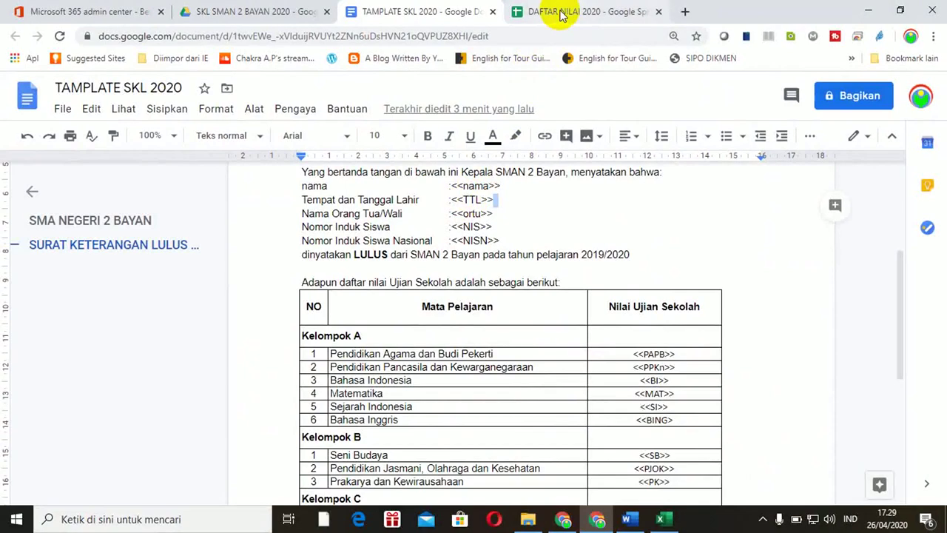
pyautogui.click(560, 12)
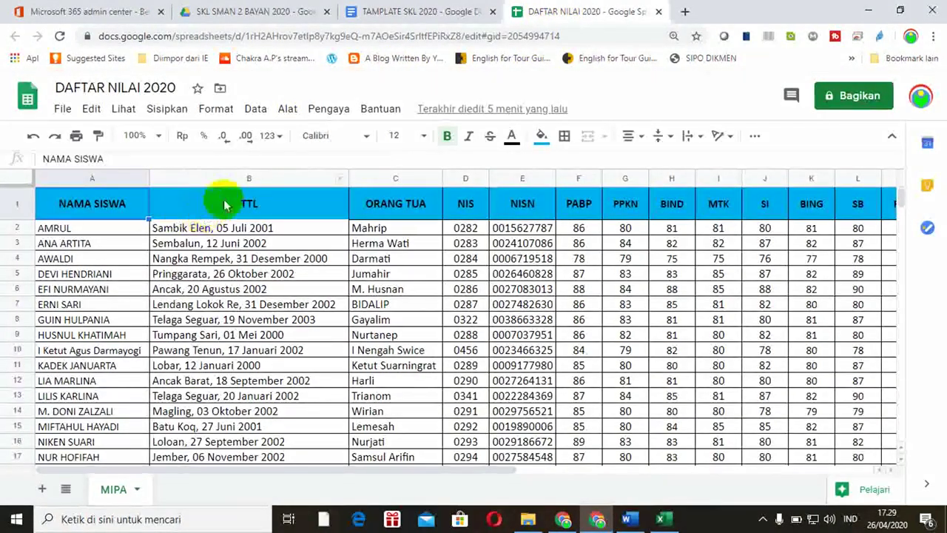
pyautogui.click(383, 22)
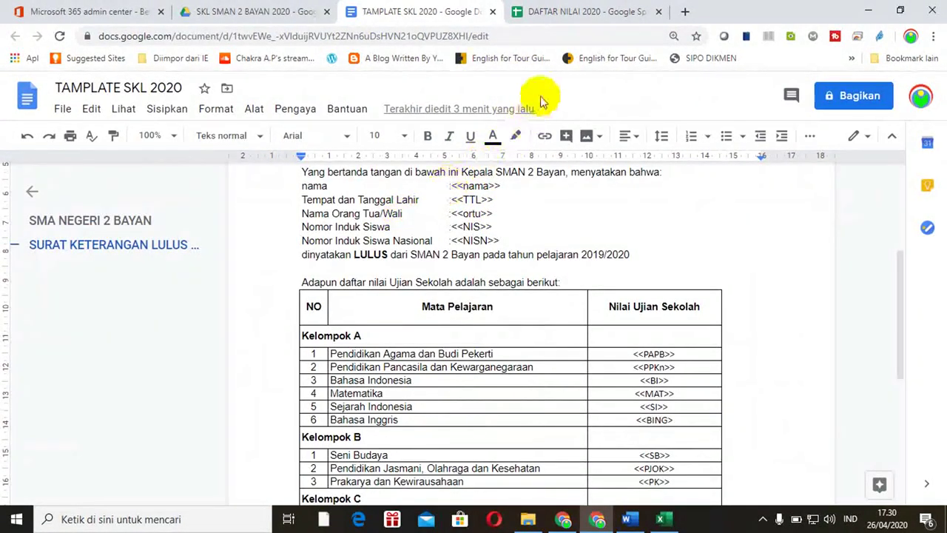
# Check the NAMA SISWA column header, then start deleting the <<nama>> placeholder text.
pyautogui.click(555, 12)
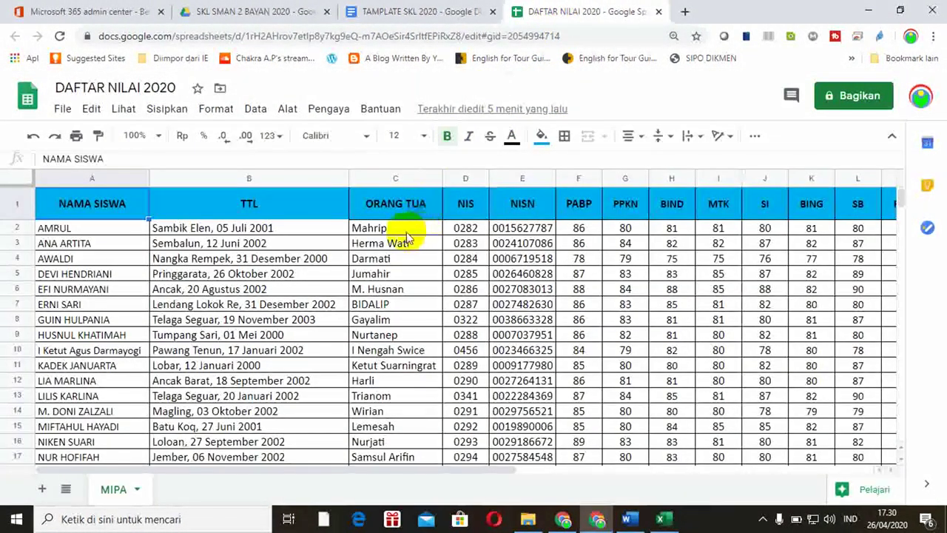
pyautogui.click(428, 9)
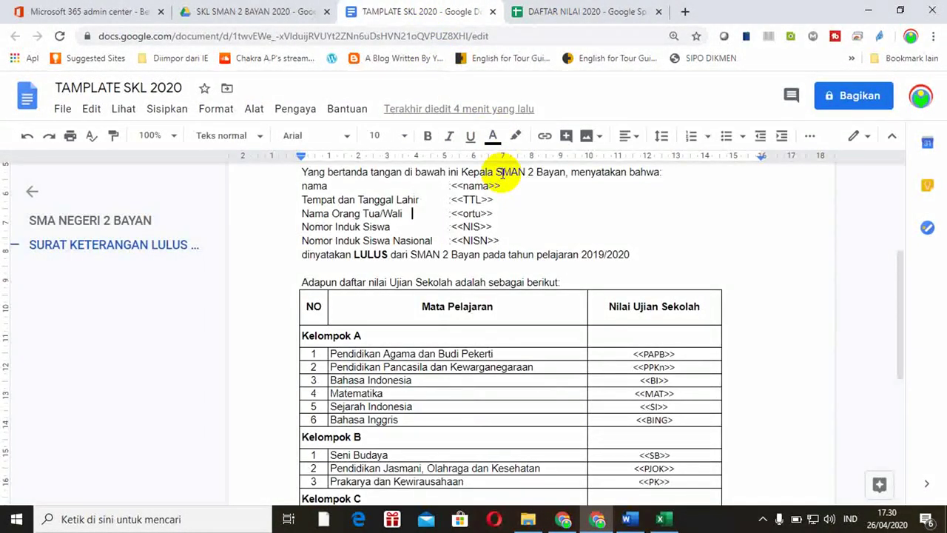
pyautogui.click(556, 13)
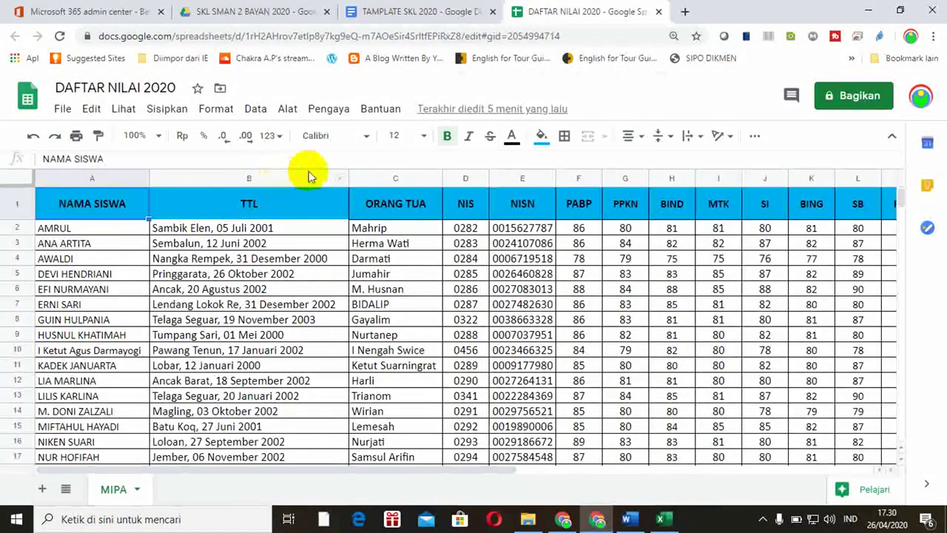
pyautogui.click(118, 209)
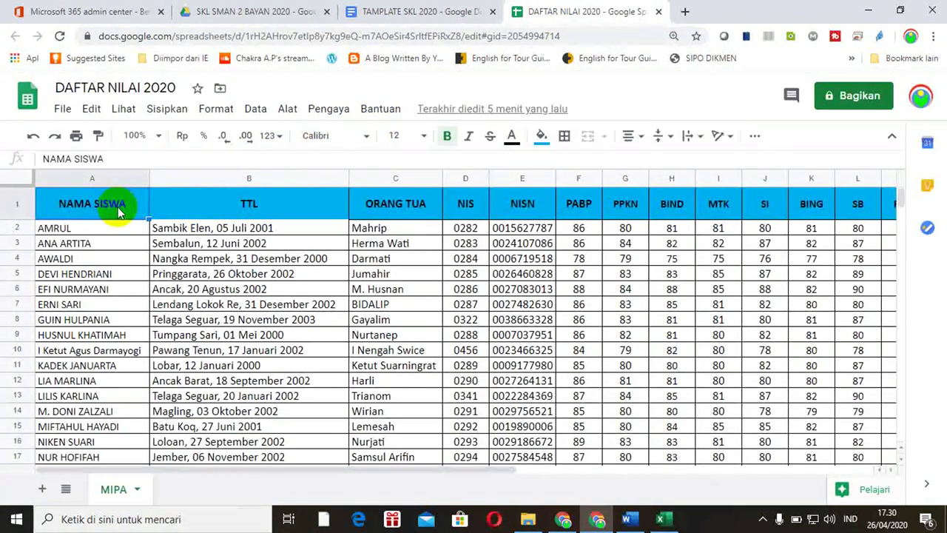
pyautogui.click(388, 11)
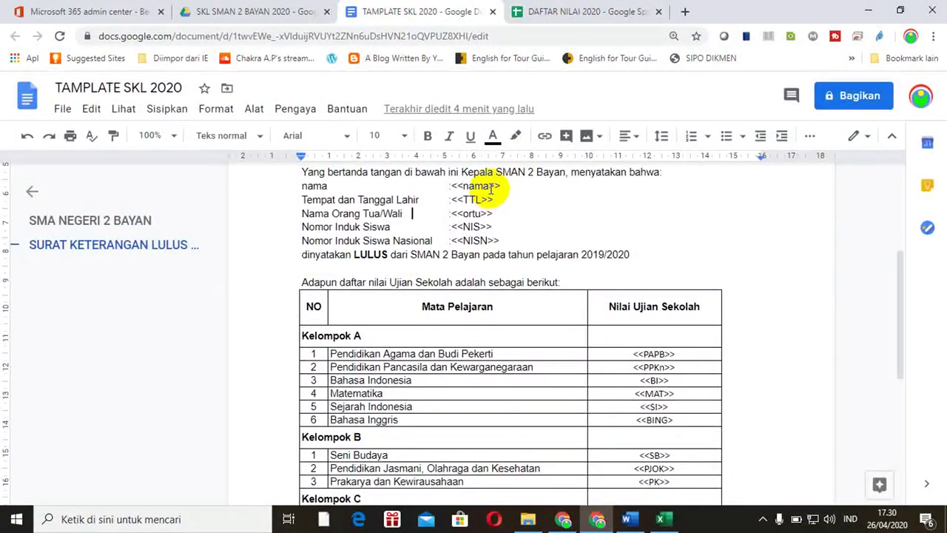
pyautogui.click(491, 187)
pyautogui.press('BackSpace')
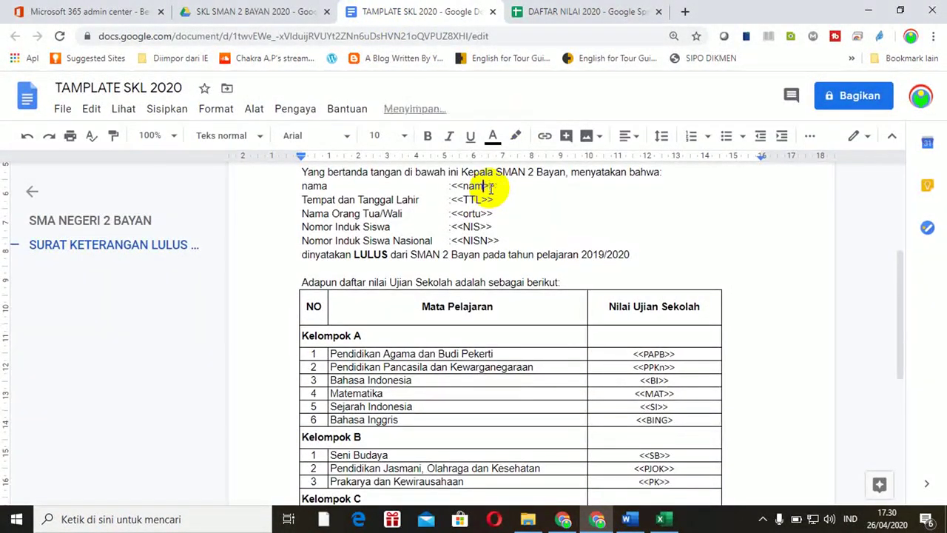
# Retype the <<nama>> placeholder as <<NAMA SISWA>> to match the sheet header.
pyautogui.write('NA')
pyautogui.write('MA')
pyautogui.write(' SISWA')
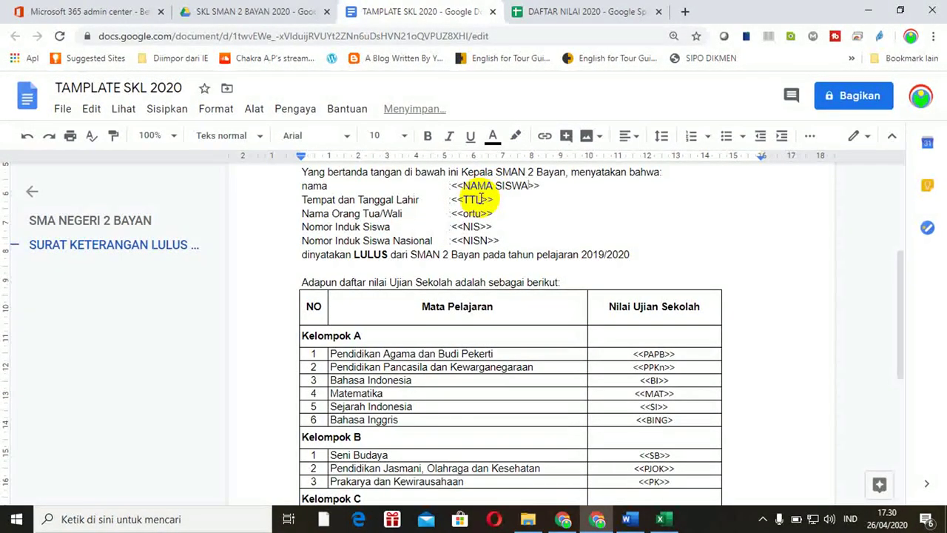
pyautogui.click(569, 10)
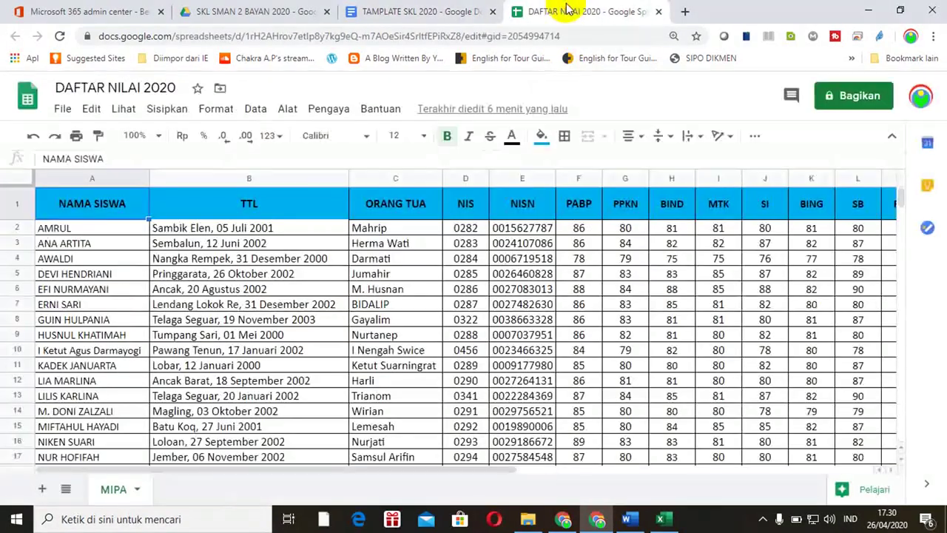
pyautogui.click(384, 17)
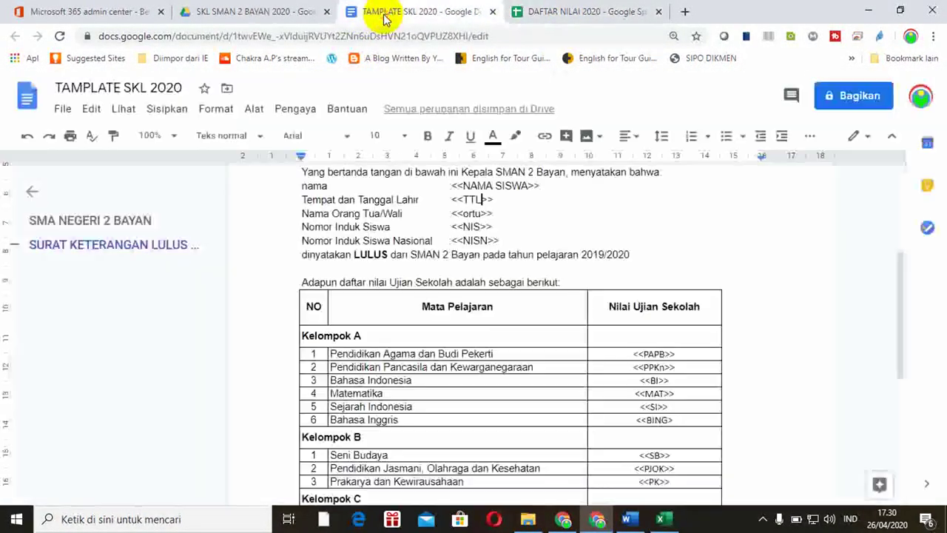
pyautogui.click(568, 14)
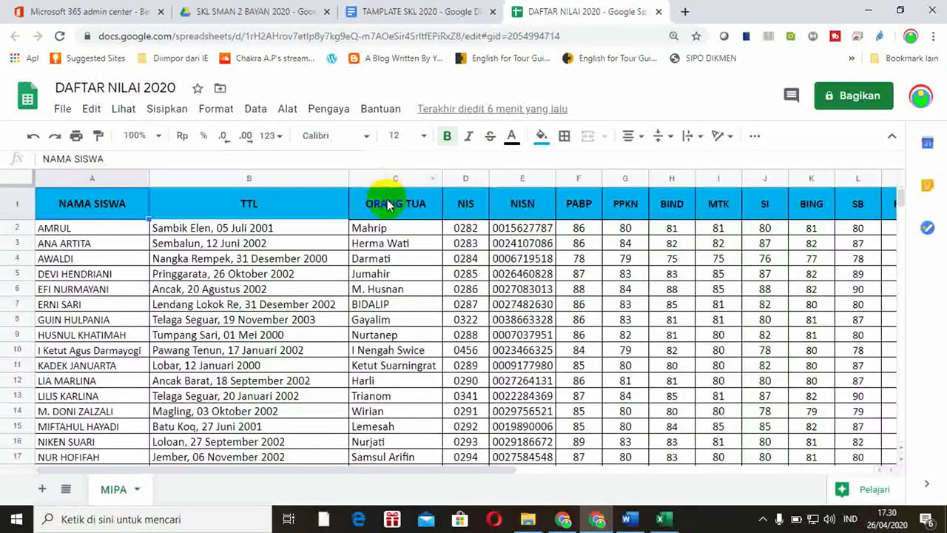
pyautogui.click(404, 21)
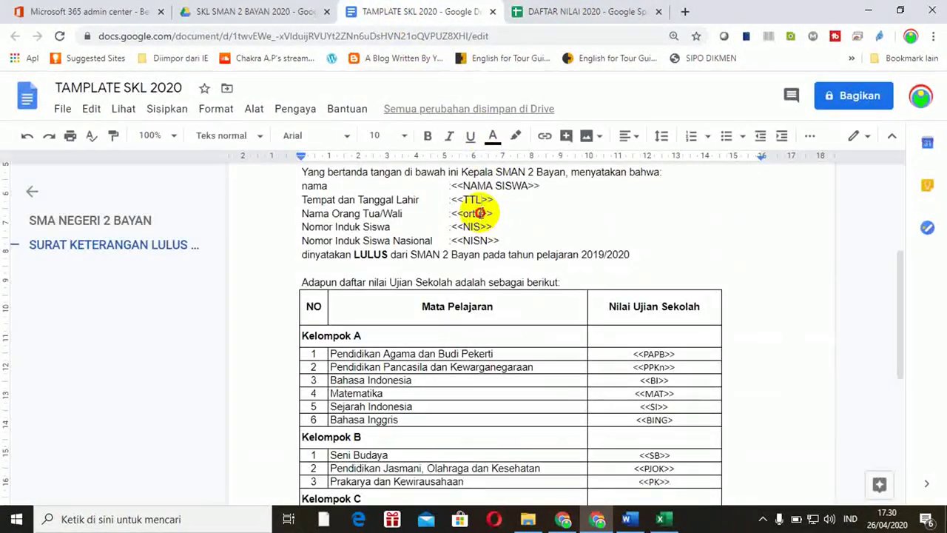
# Change the <<ortu>> placeholder to <<ORANG TUA>> to match the spreadsheet header.
pyautogui.press('BackSpace')
pyautogui.press('BackSpace')
pyautogui.press('BackSpace')
pyautogui.write('ORANG TUA')
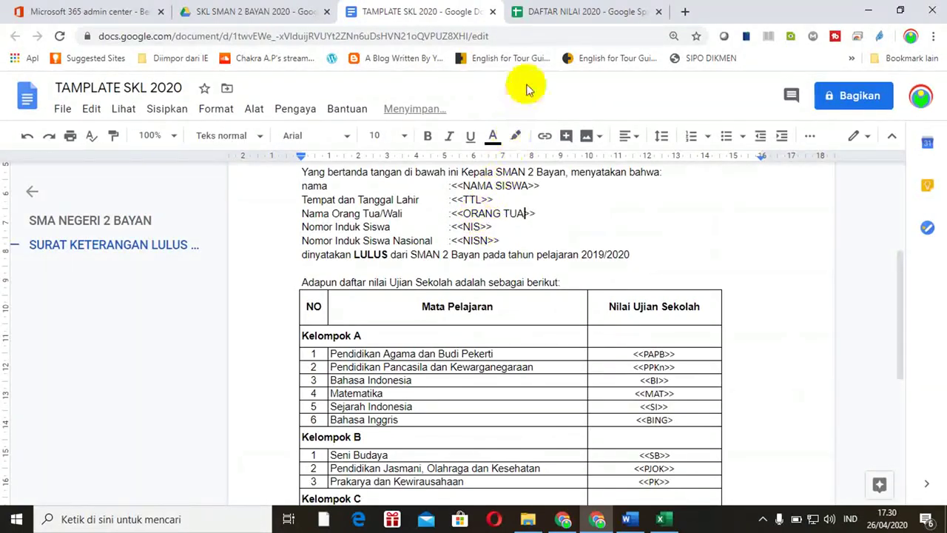
pyautogui.click(553, 18)
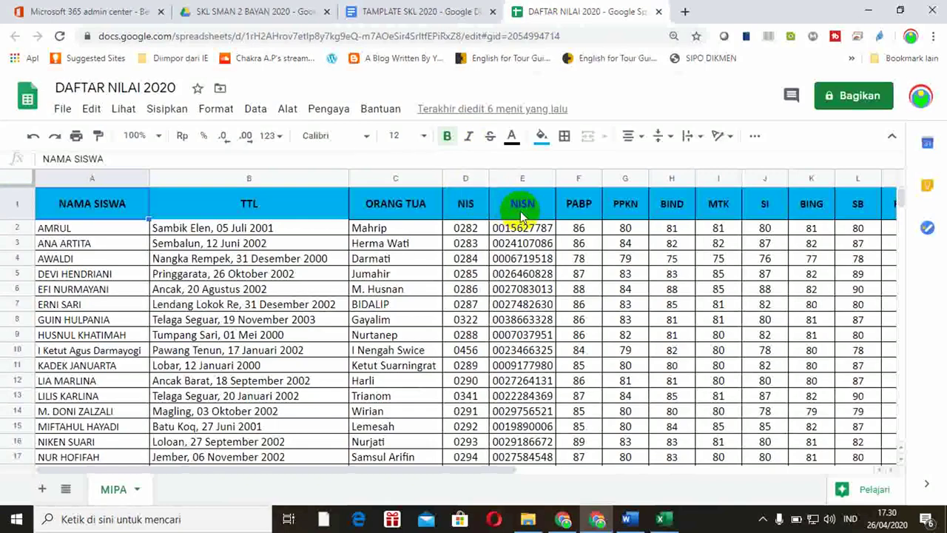
pyautogui.click(392, 12)
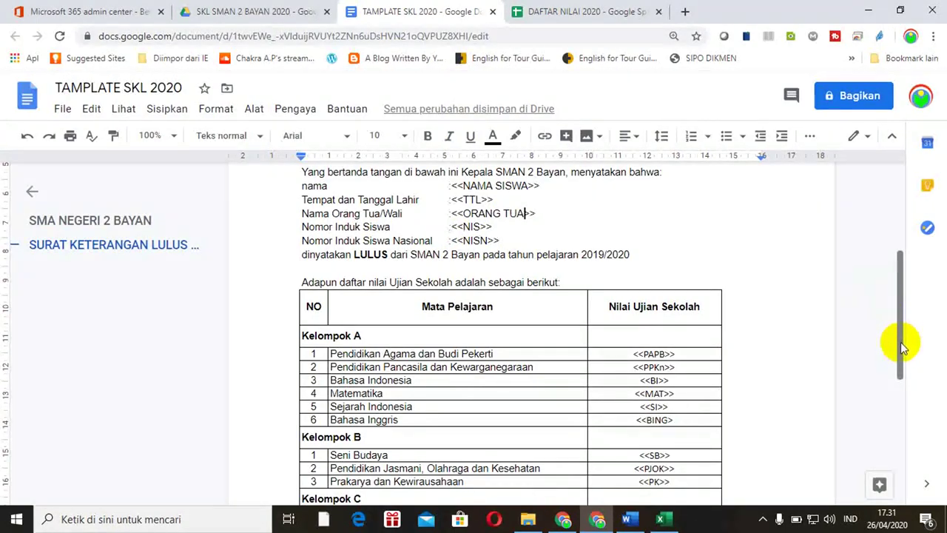
pyautogui.moveTo(901, 341); pyautogui.dragTo(890, 409)
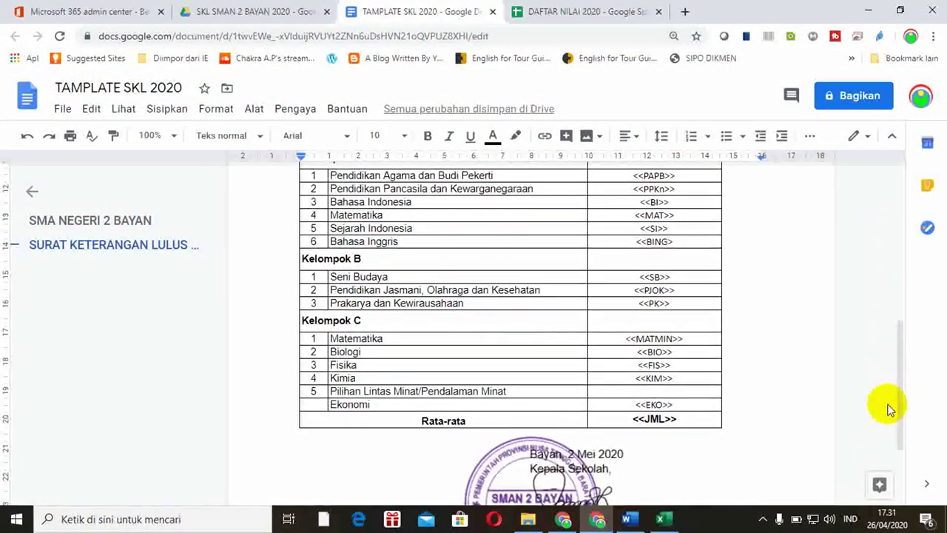
pyautogui.click(562, 9)
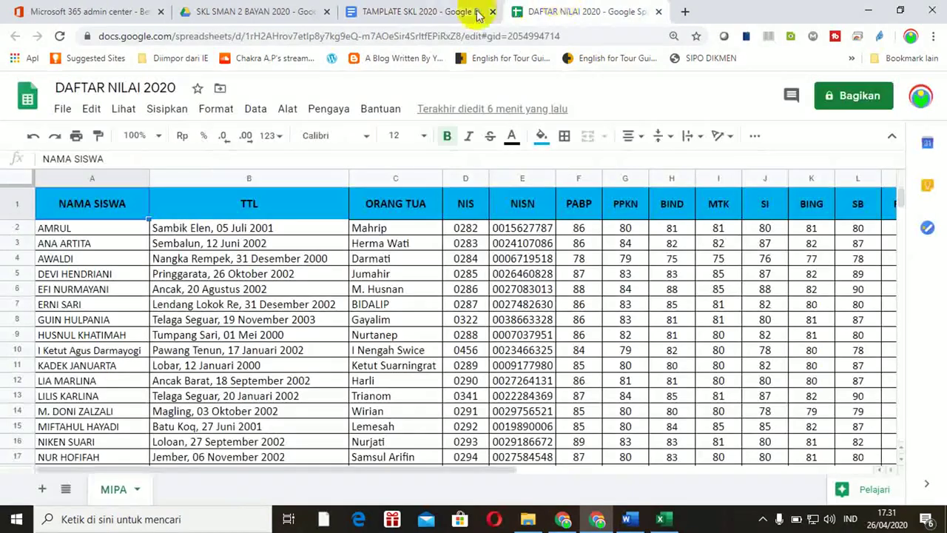
pyautogui.click(418, 11)
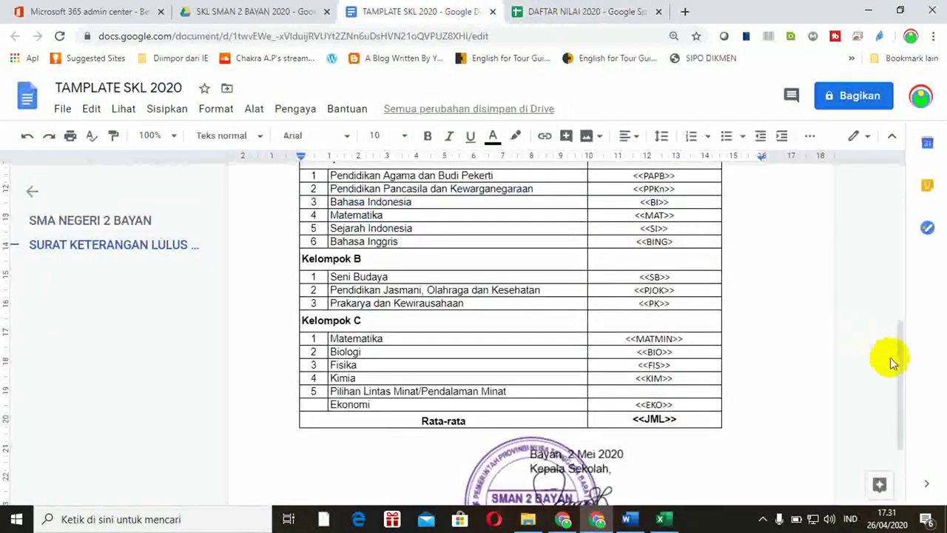
pyautogui.moveTo(897, 370); pyautogui.dragTo(891, 286)
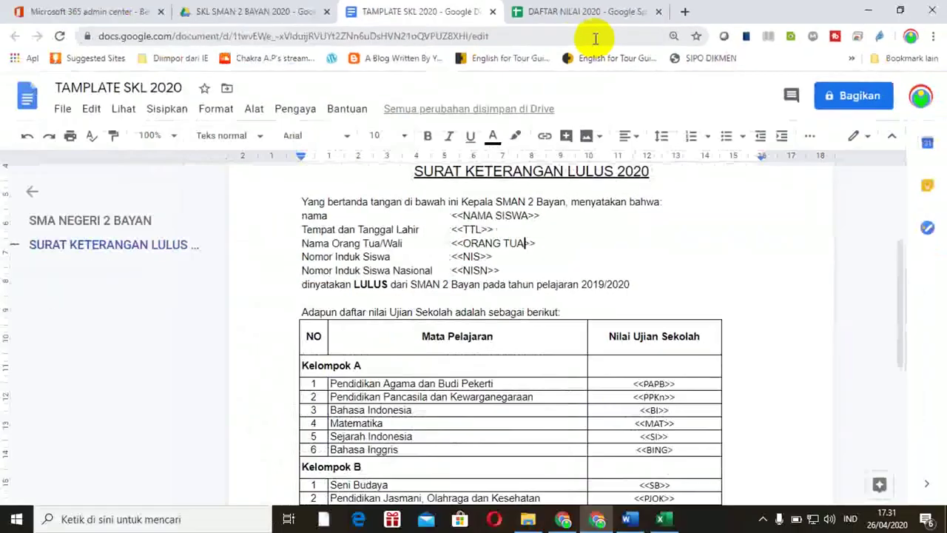
# Return to the DAFTAR NILAI 2020 spreadsheet and open the Add-ons menu.
pyautogui.click(598, 15)
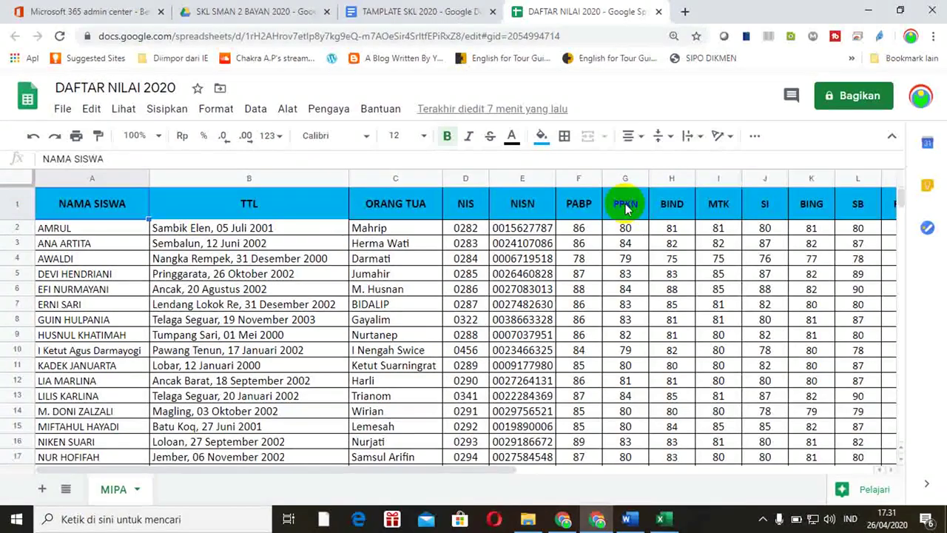
pyautogui.click(472, 13)
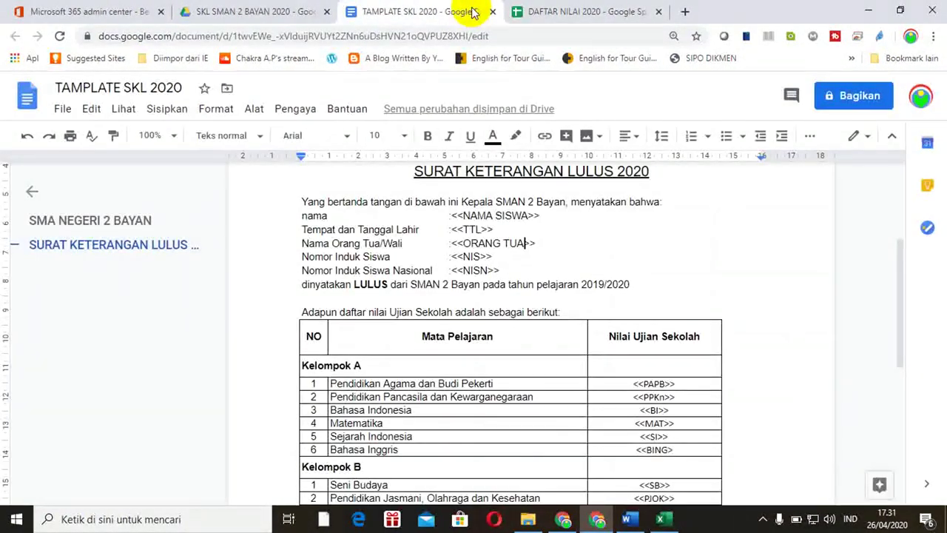
pyautogui.click(564, 13)
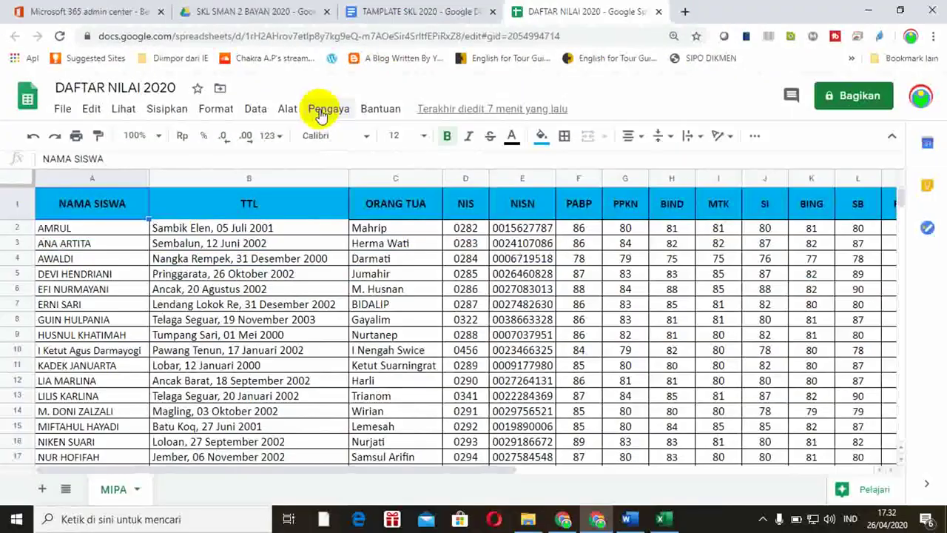
pyautogui.click(320, 116)
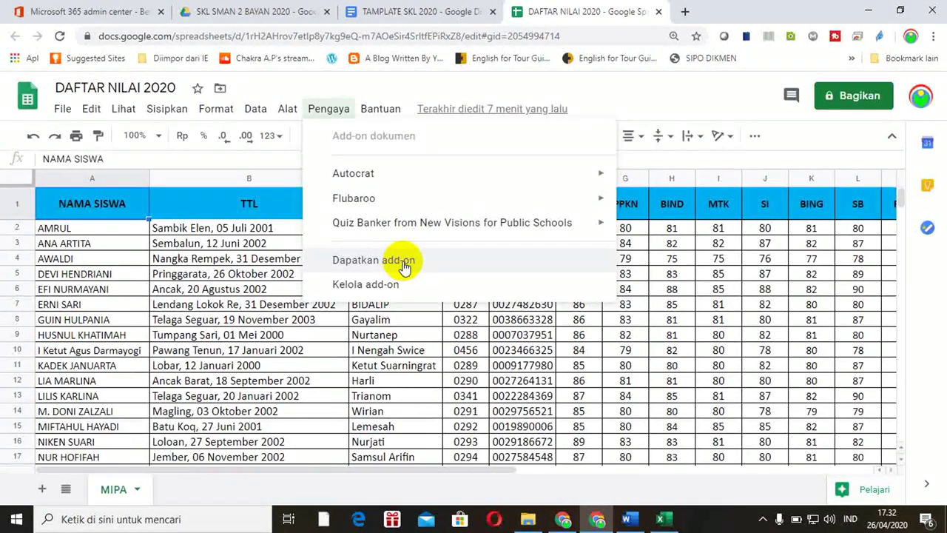
pyautogui.click(406, 266)
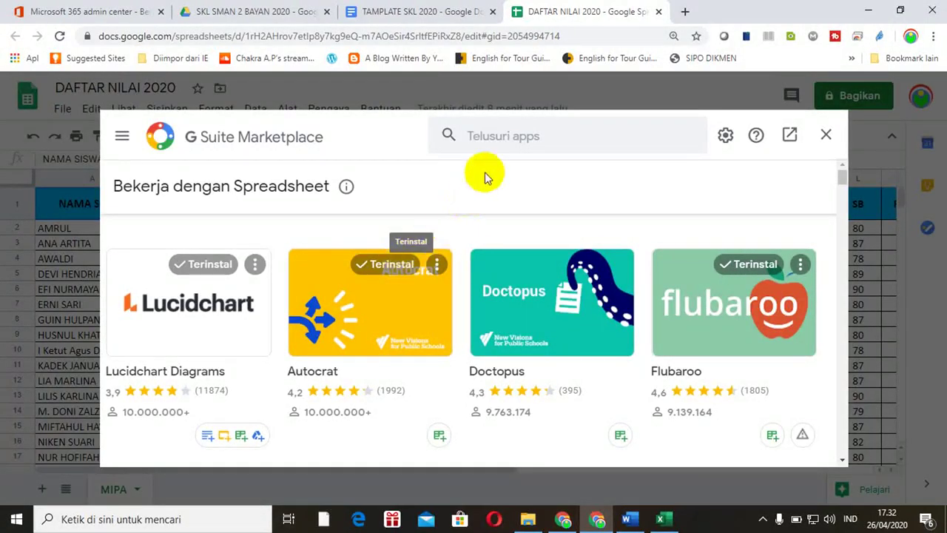
pyautogui.click(533, 136)
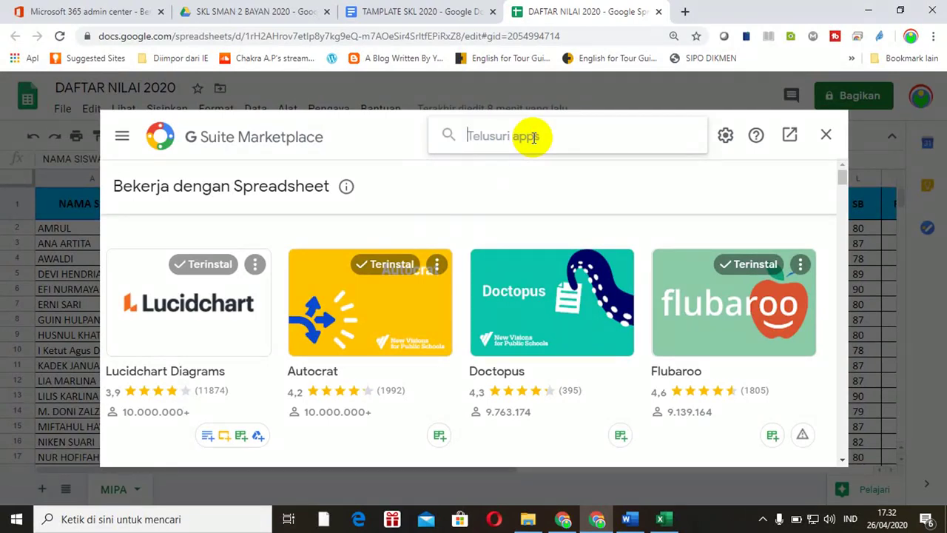
pyautogui.write('Au')
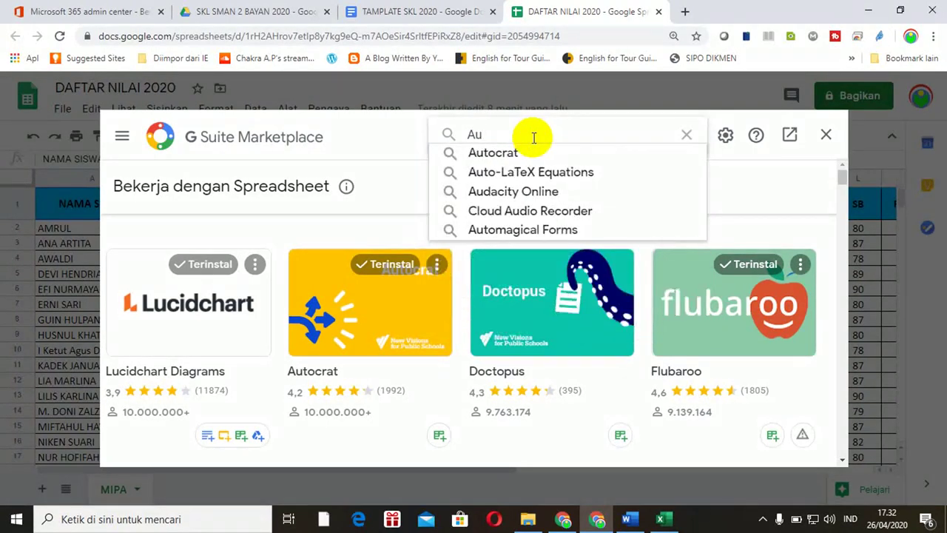
pyautogui.write('to')
pyautogui.click(499, 154)
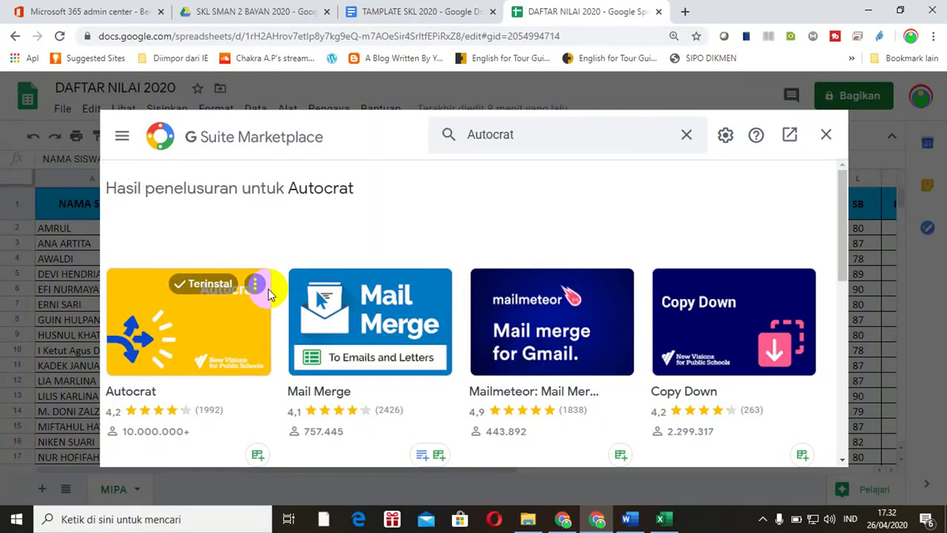
pyautogui.click(194, 326)
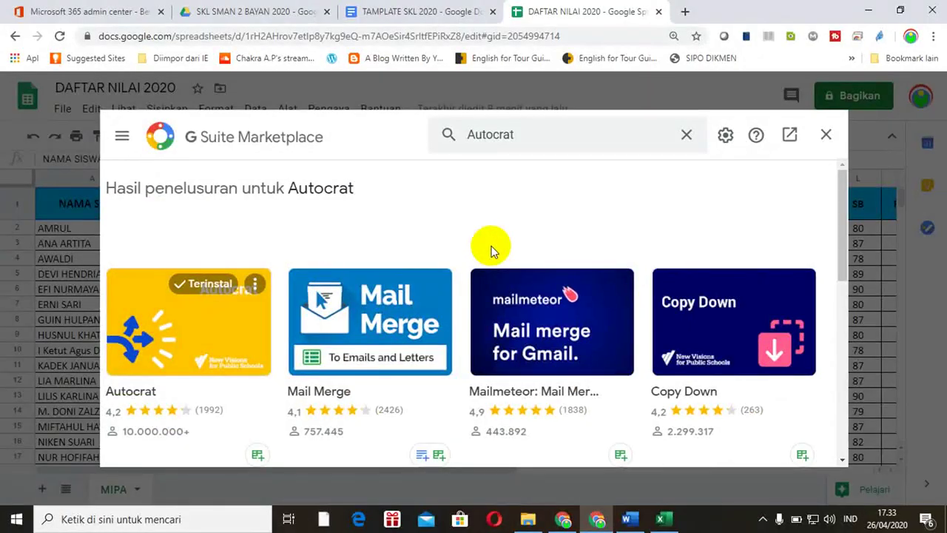
pyautogui.click(824, 136)
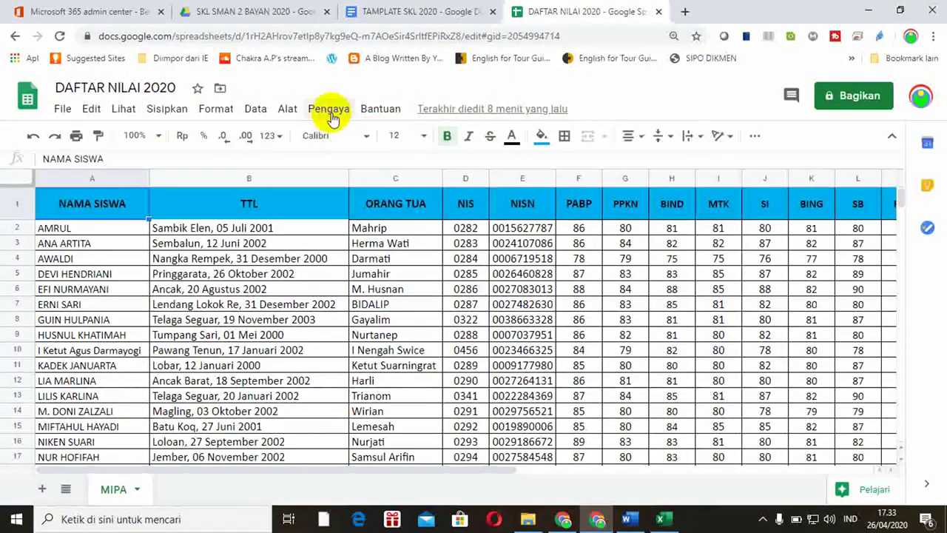
# Launch AutoCrat from Add-ons, create a new job, and begin naming it SKL SMAN 2 BAYAN 2020.
pyautogui.click(328, 109)
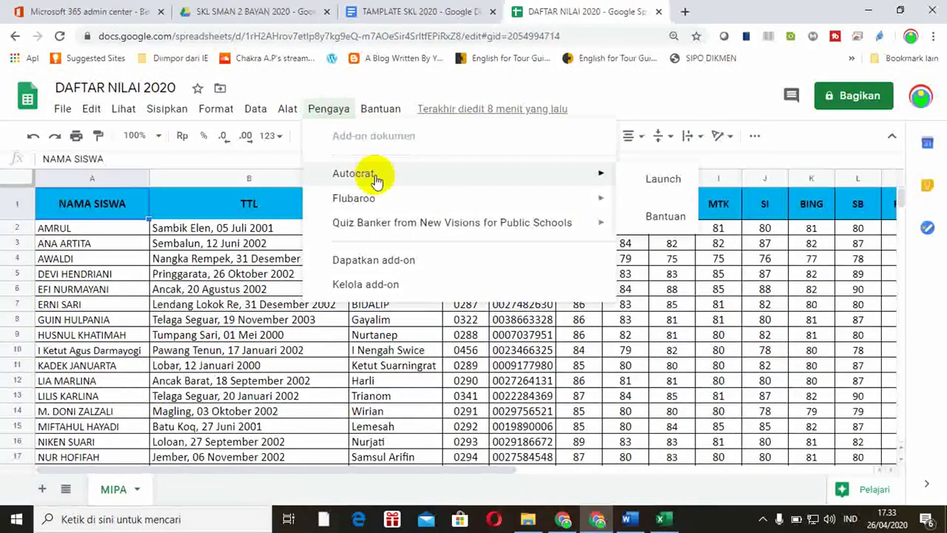
pyautogui.moveTo(353, 173)
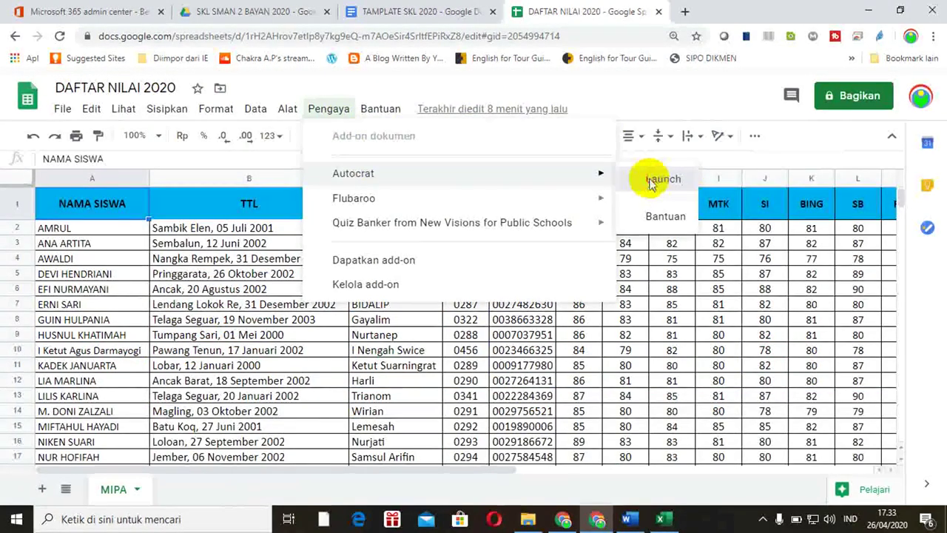
pyautogui.click(651, 181)
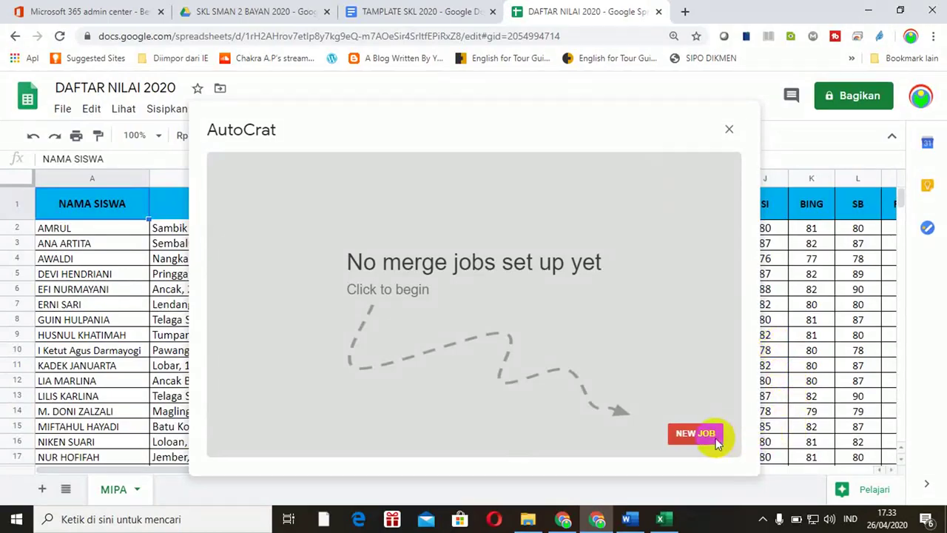
pyautogui.click(715, 436)
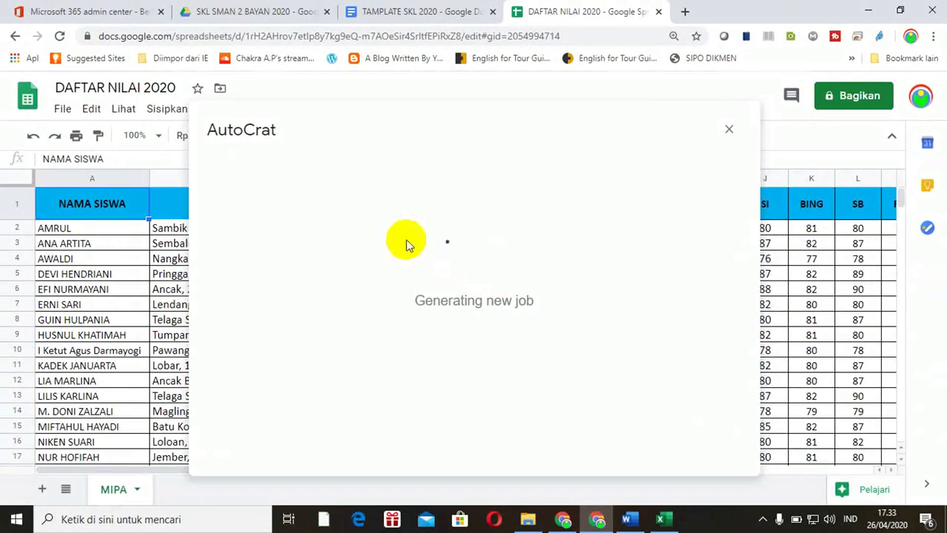
pyautogui.click(390, 236)
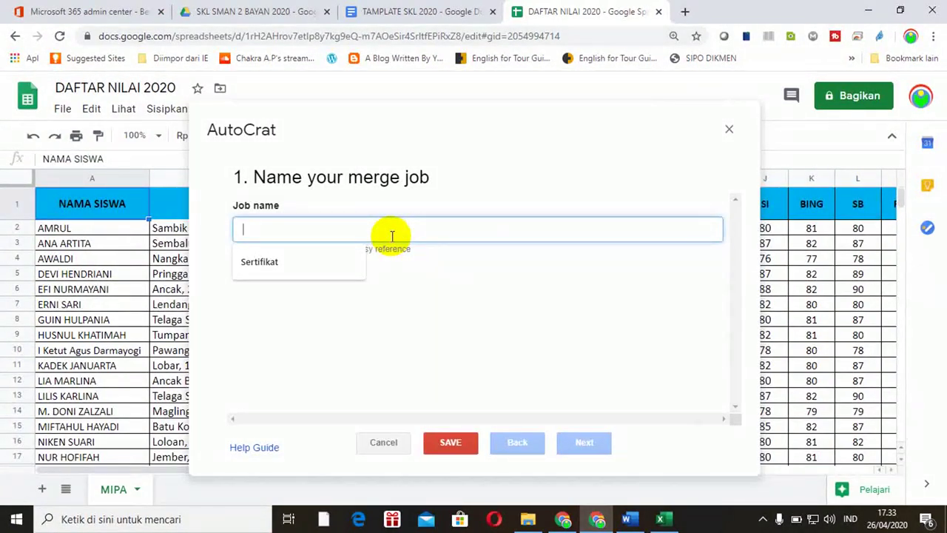
pyautogui.write('SKL SMAN 2 BAYAN 2020')
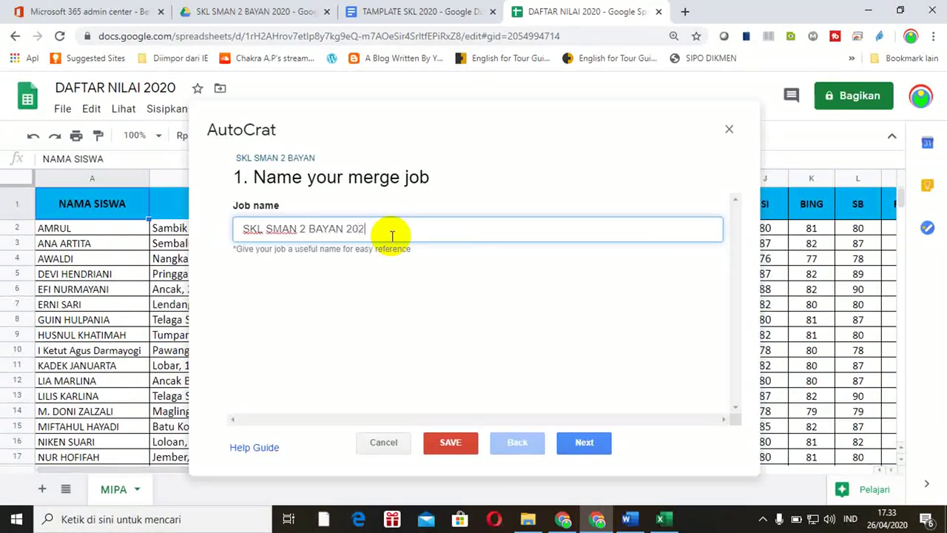
# Select TAMPLATE SKL 2020 from Google Drive as the AutoCrat job's template.
pyautogui.click(584, 442)
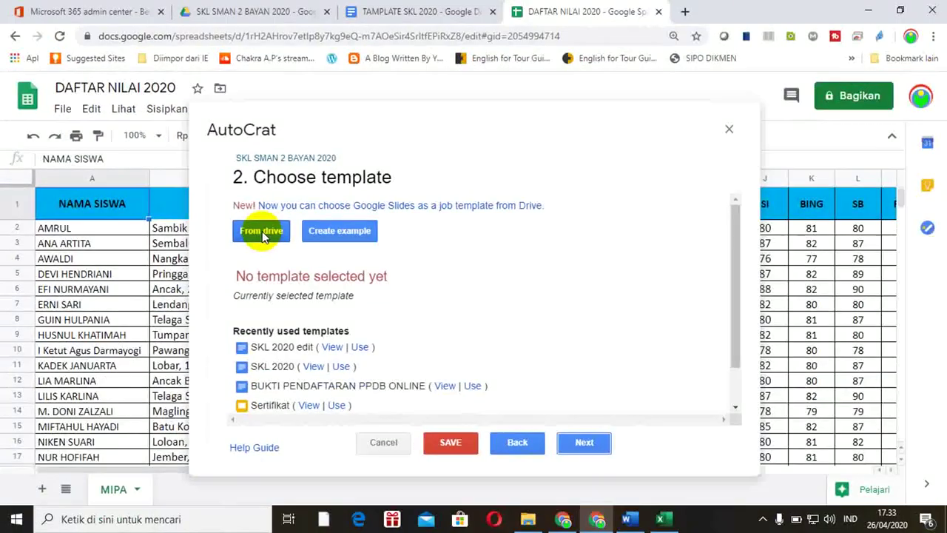
pyautogui.click(263, 235)
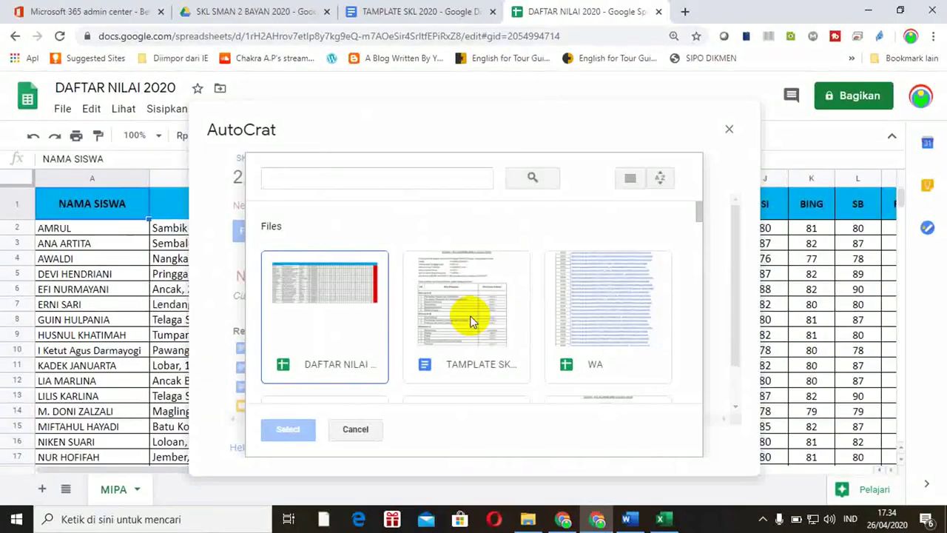
pyautogui.click(472, 320)
pyautogui.doubleClick(472, 320)
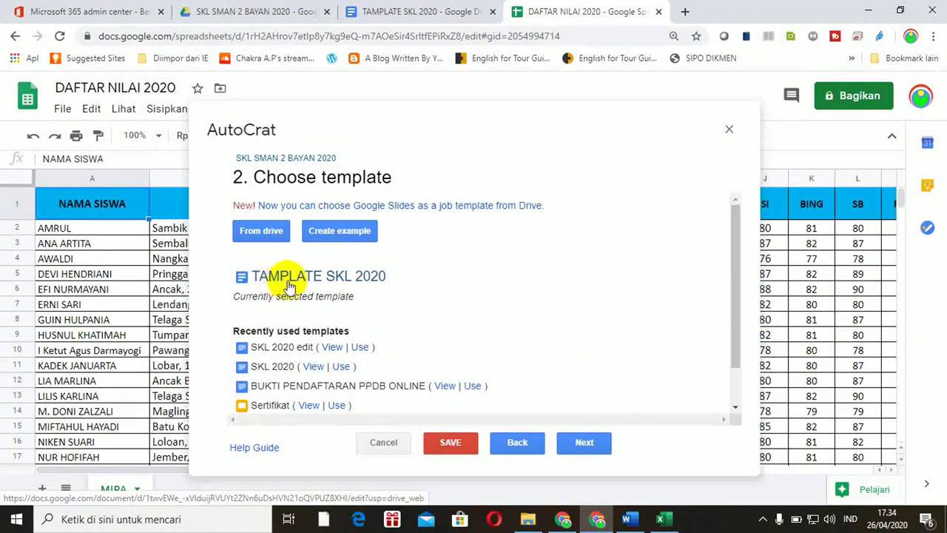
# Map the PAPB tag to column PABP and the PPKn tag to PPKN.
pyautogui.click(580, 446)
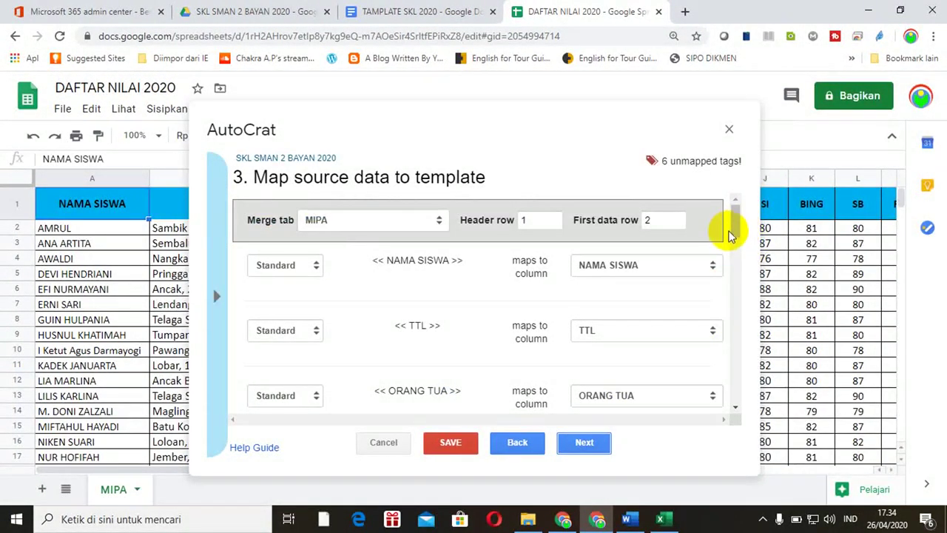
pyautogui.moveTo(734, 232); pyautogui.dragTo(735, 235)
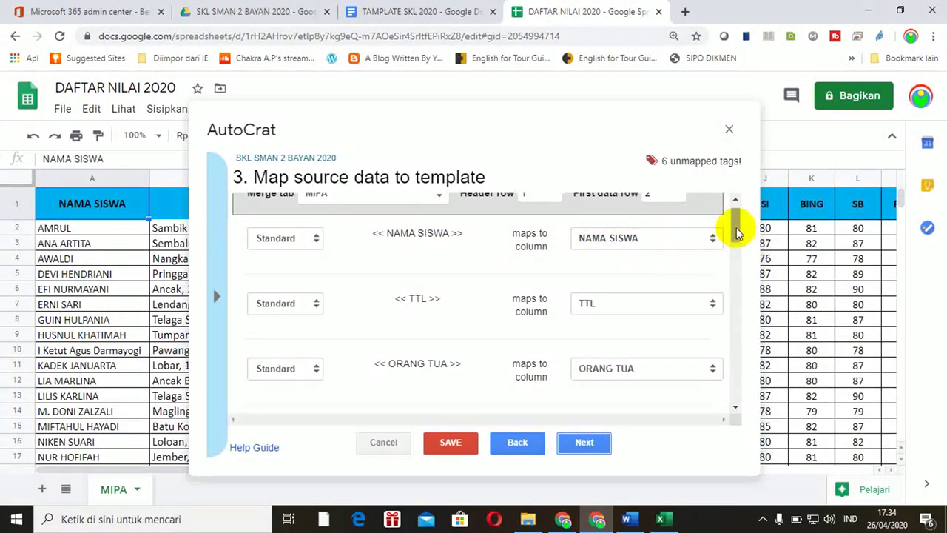
pyautogui.moveTo(733, 219); pyautogui.dragTo(726, 256)
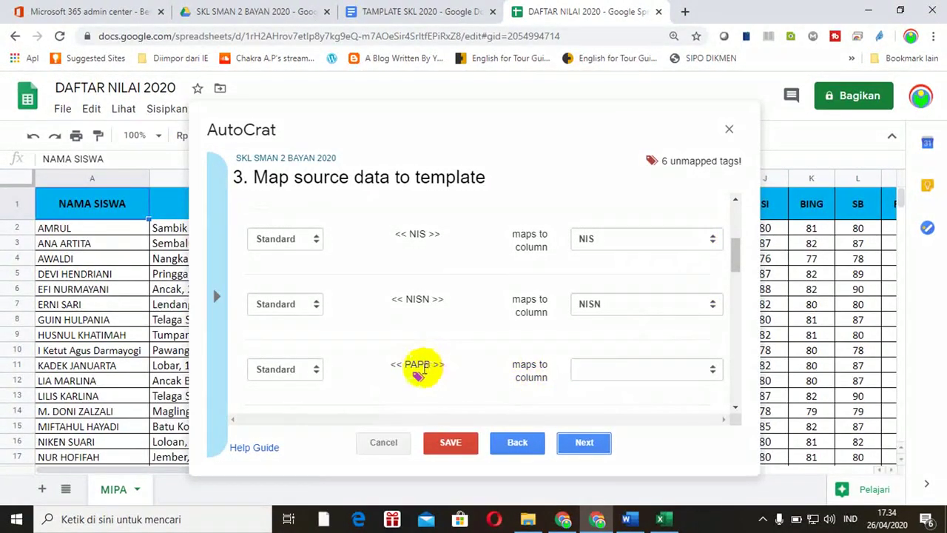
pyautogui.click(708, 368)
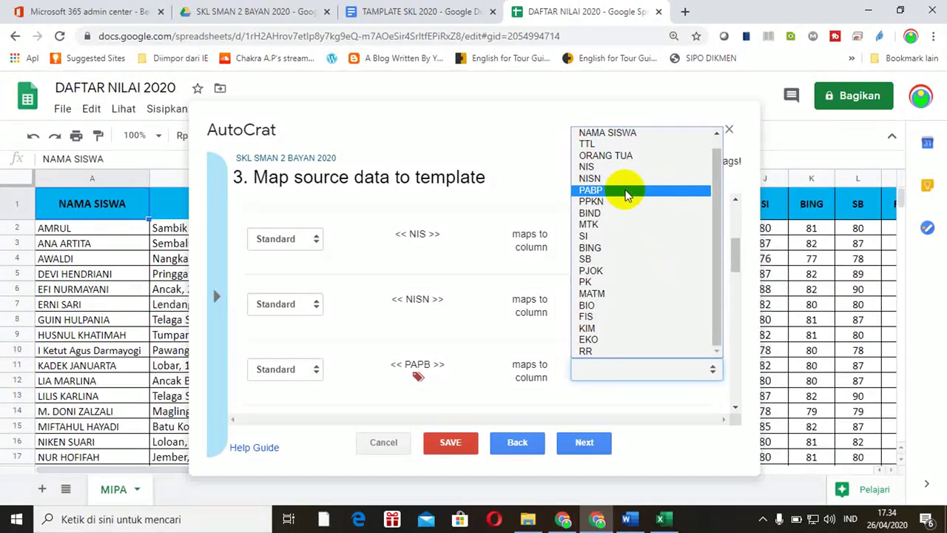
pyautogui.click(625, 193)
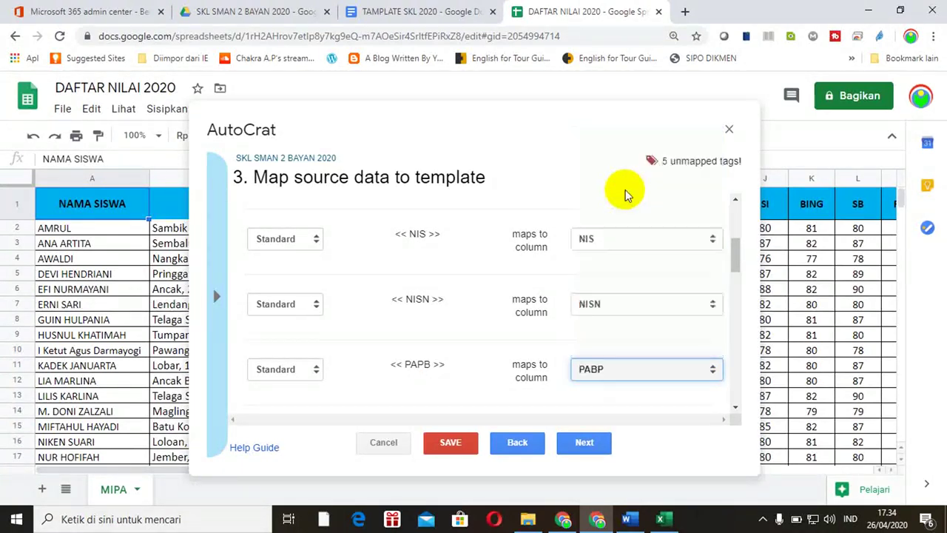
pyautogui.click(735, 409)
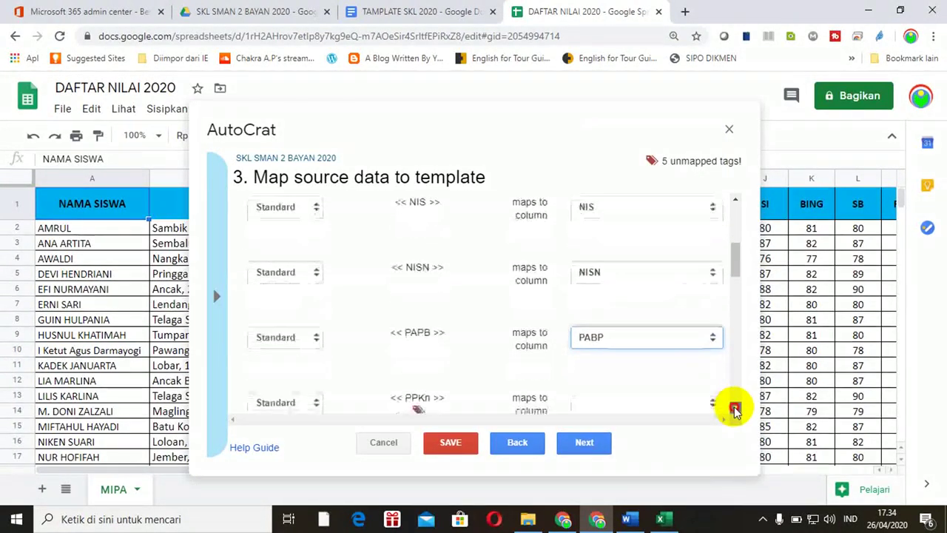
pyautogui.click(735, 410)
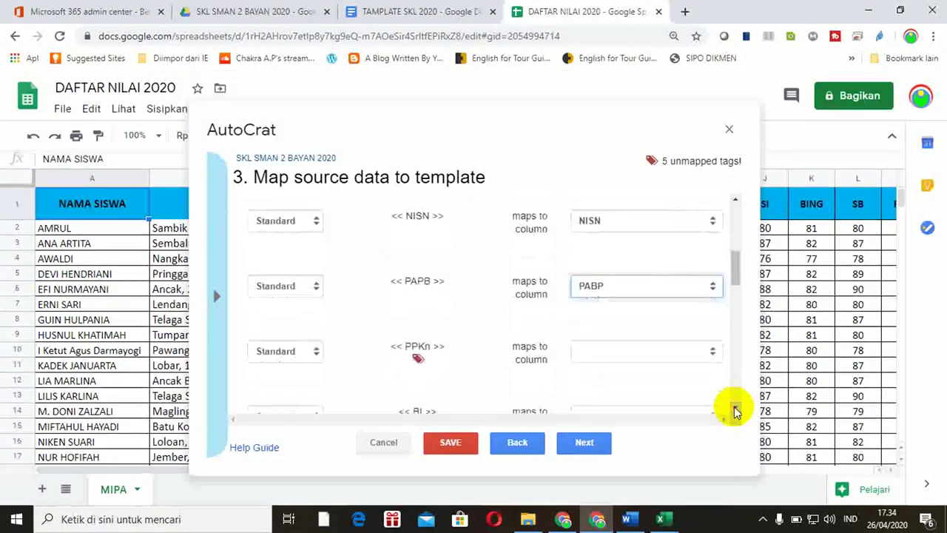
pyautogui.click(710, 354)
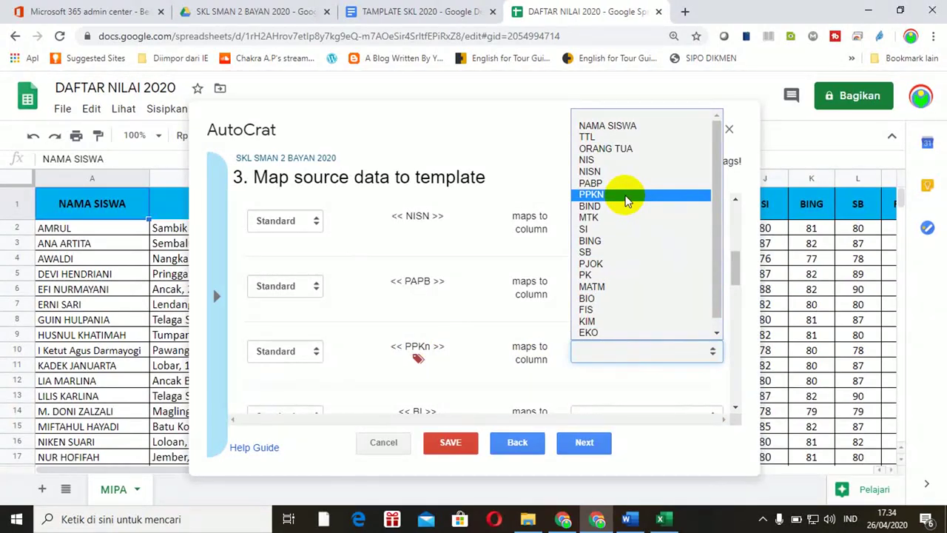
pyautogui.click(625, 201)
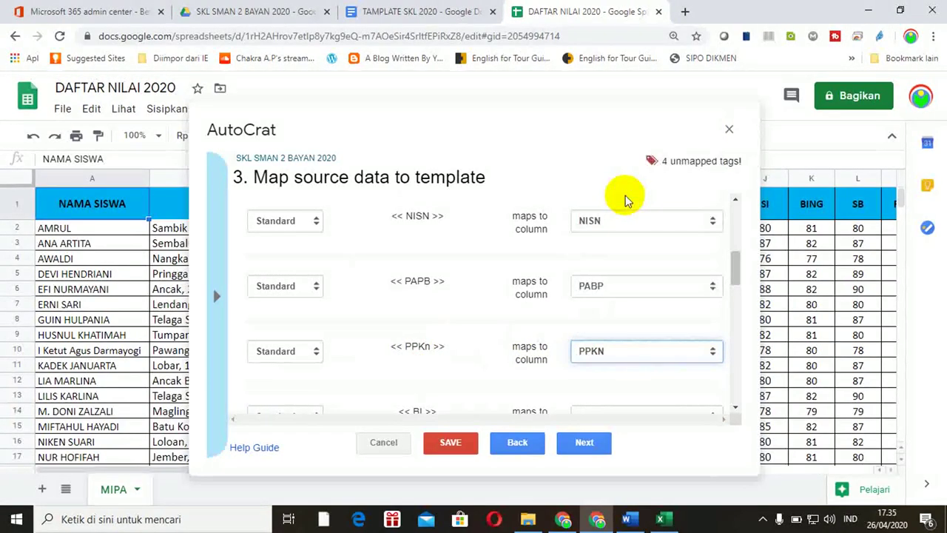
# Map the BI tag to column BIND and the MAT tag to MTK.
pyautogui.click(735, 409)
pyautogui.click(735, 409)
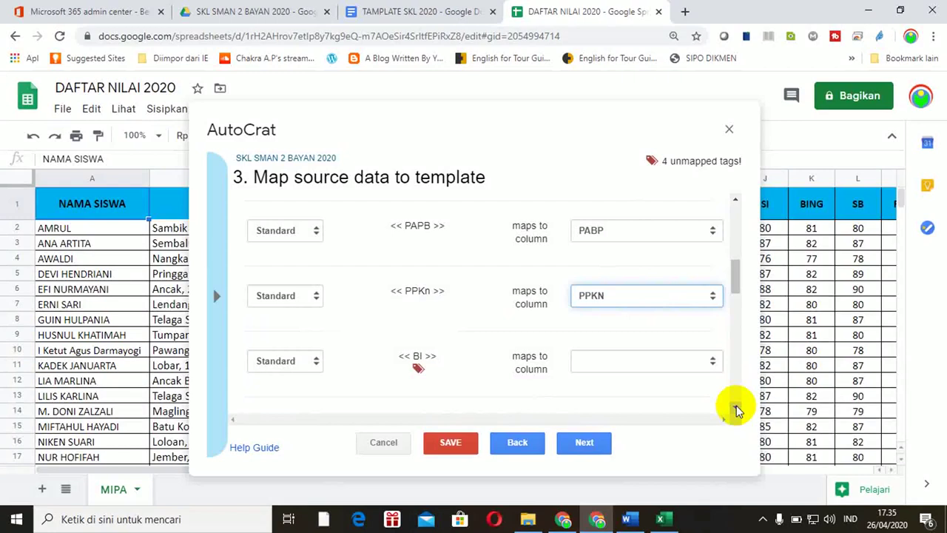
pyautogui.click(711, 362)
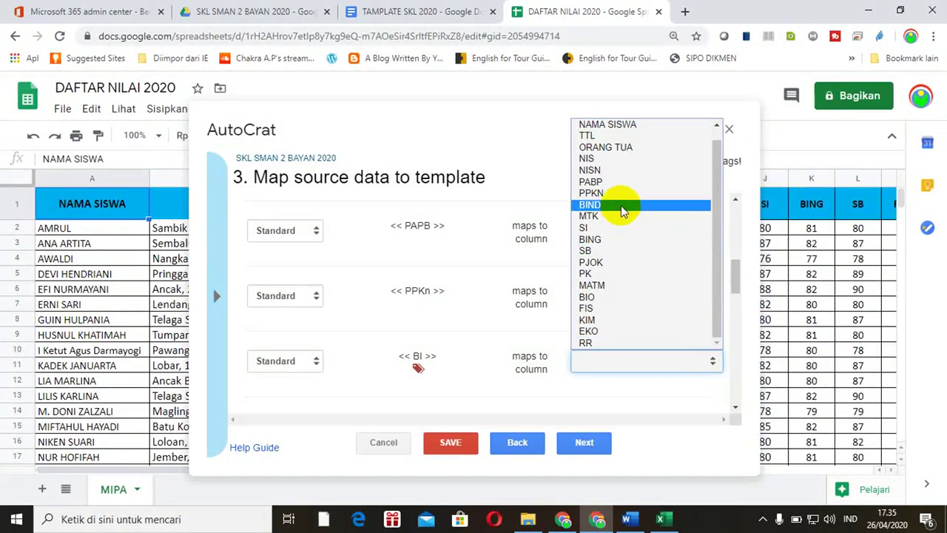
pyautogui.click(621, 206)
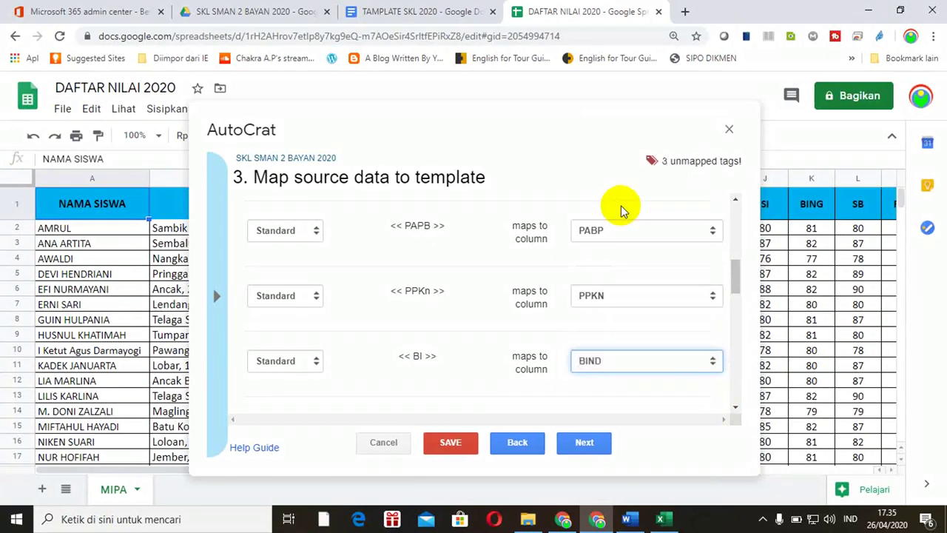
pyautogui.click(735, 407)
pyautogui.click(736, 407)
pyautogui.click(735, 406)
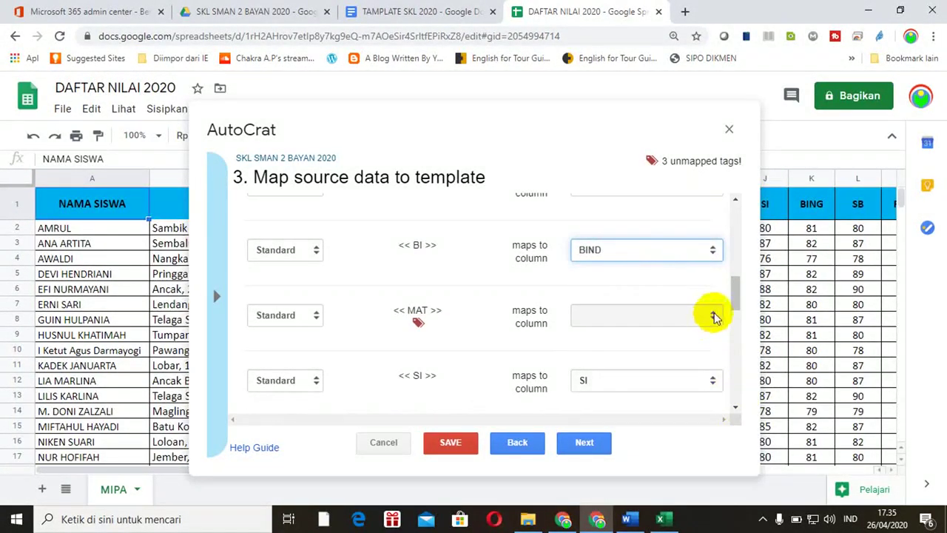
pyautogui.click(714, 314)
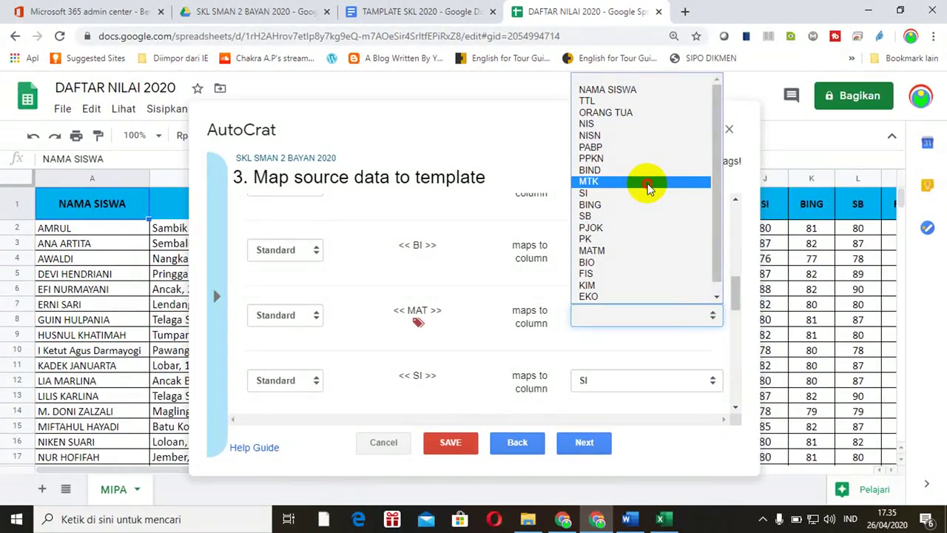
pyautogui.click(647, 187)
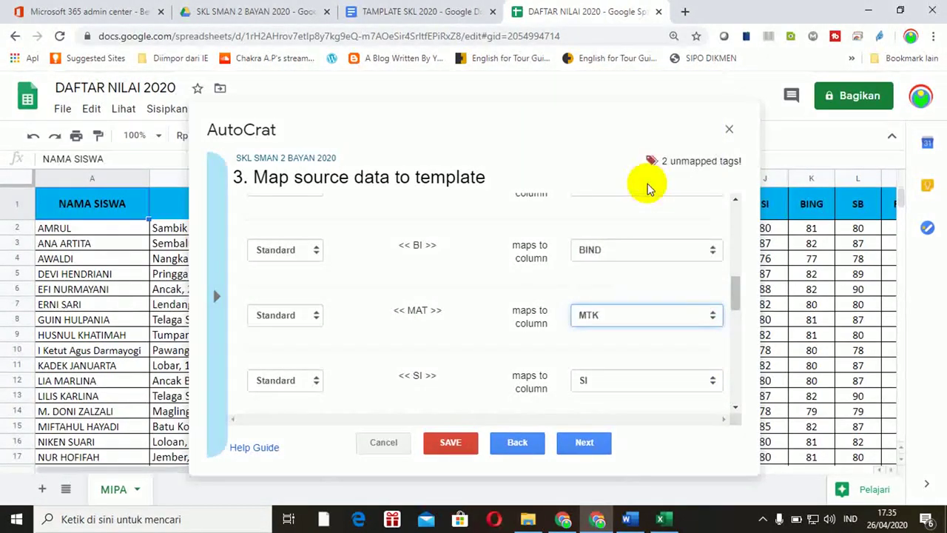
# Map the MATMIN tag to column MATM and the JML tag to RR.
pyautogui.click(735, 407)
pyautogui.click(735, 407)
pyautogui.click(735, 407)
pyautogui.click(736, 407)
pyautogui.click(735, 407)
pyautogui.click(736, 407)
pyautogui.click(736, 407)
pyautogui.click(735, 407)
pyautogui.click(735, 407)
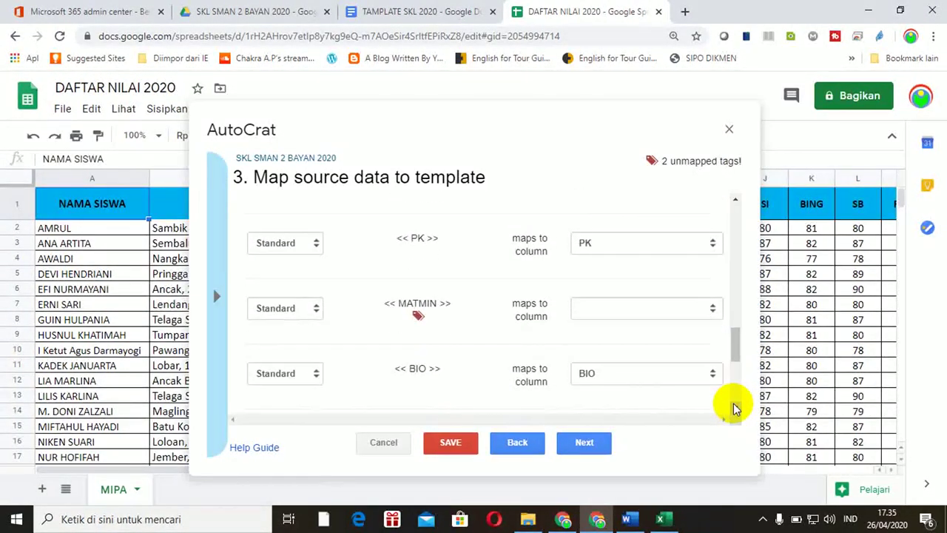
pyautogui.click(710, 313)
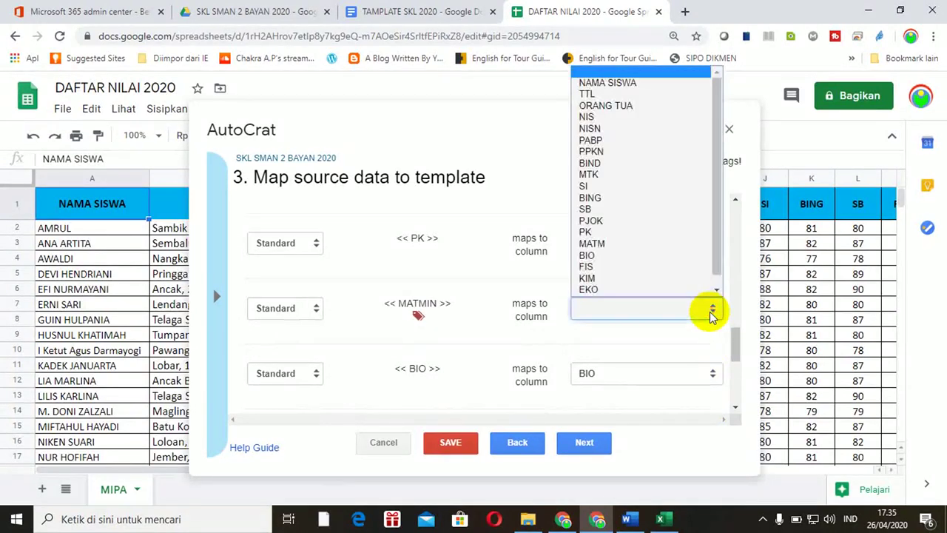
pyautogui.scroll(-1, 710, 300)
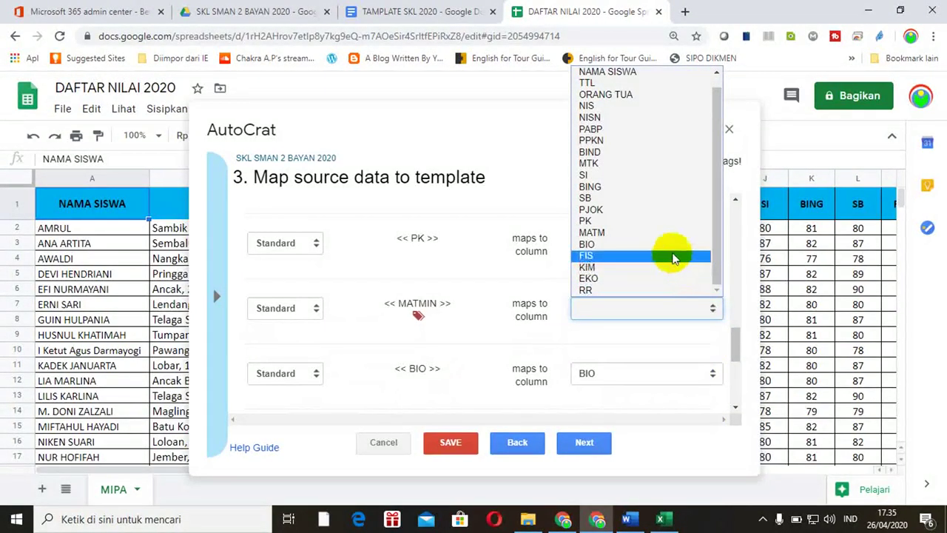
pyautogui.click(640, 233)
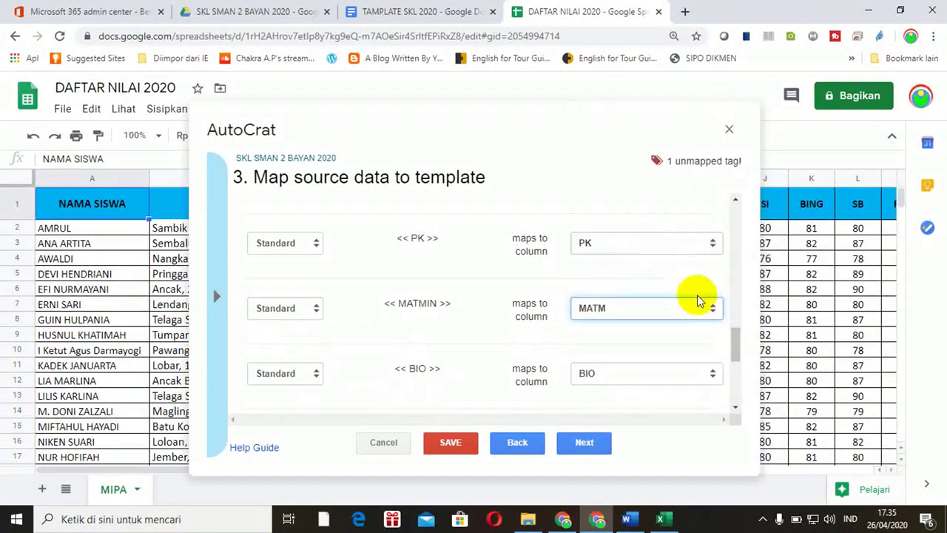
pyautogui.click(736, 407)
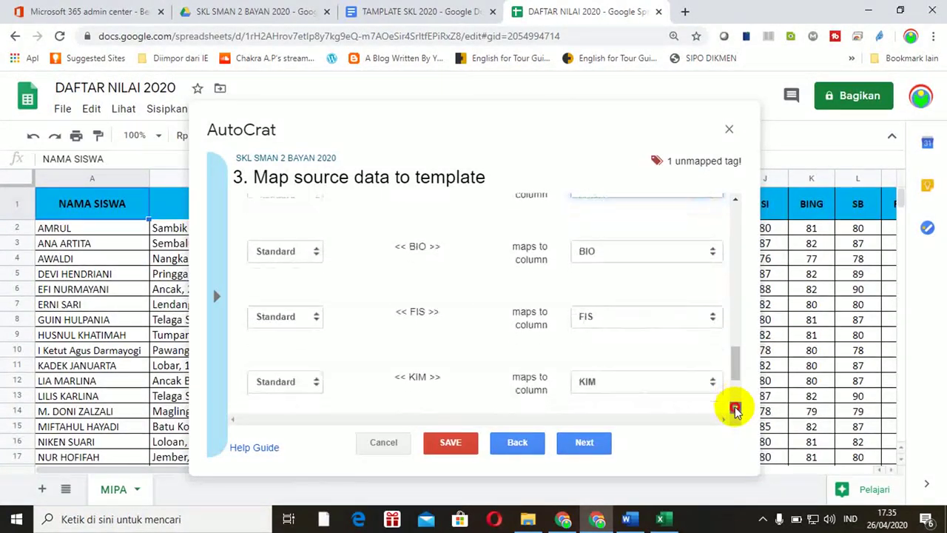
pyautogui.click(735, 408)
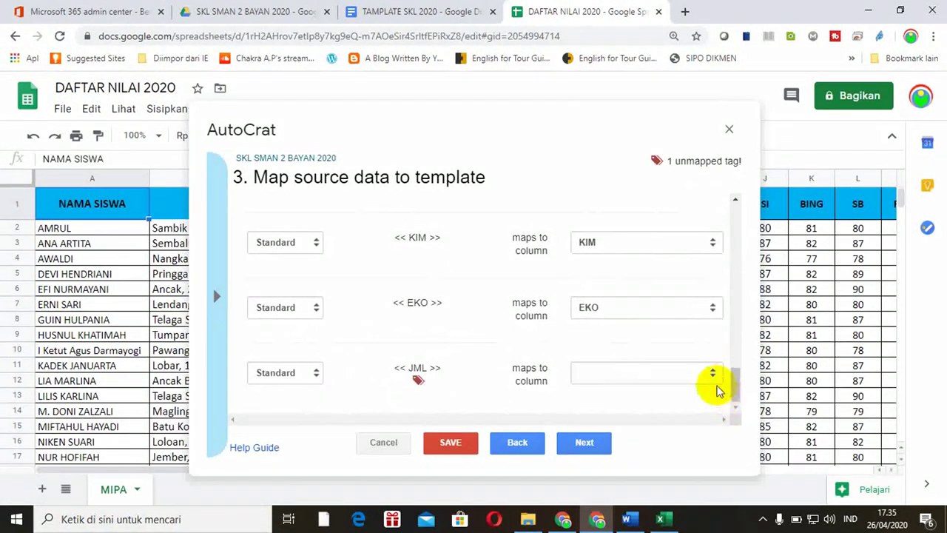
pyautogui.click(712, 374)
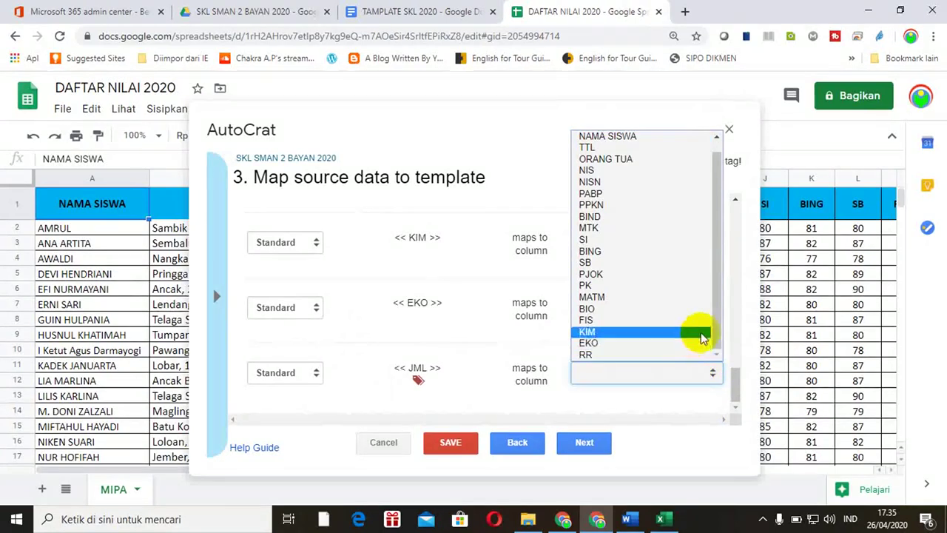
pyautogui.click(720, 301)
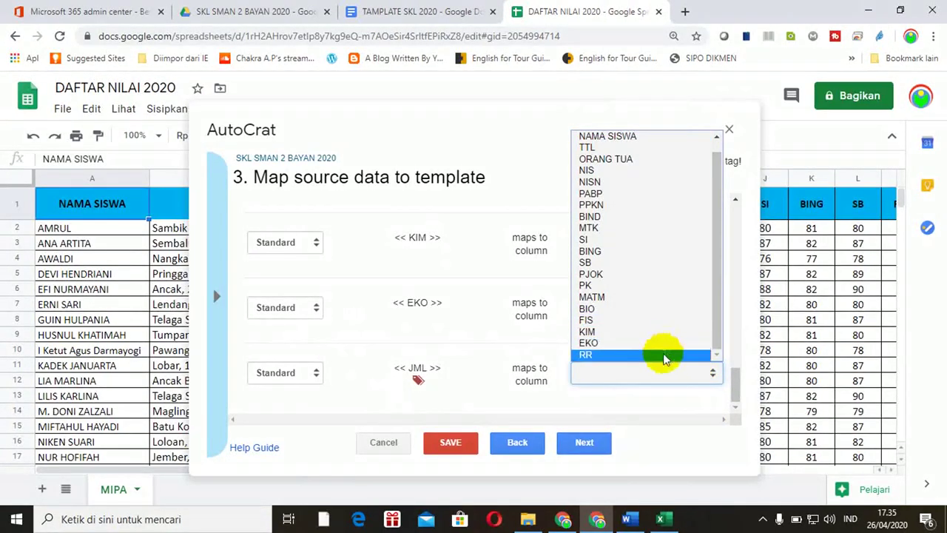
pyautogui.click(661, 356)
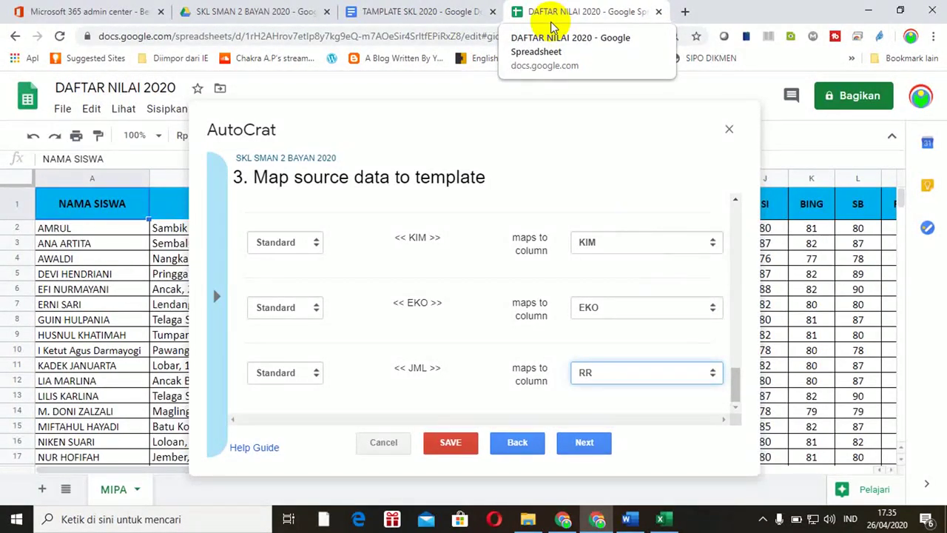
pyautogui.click(582, 444)
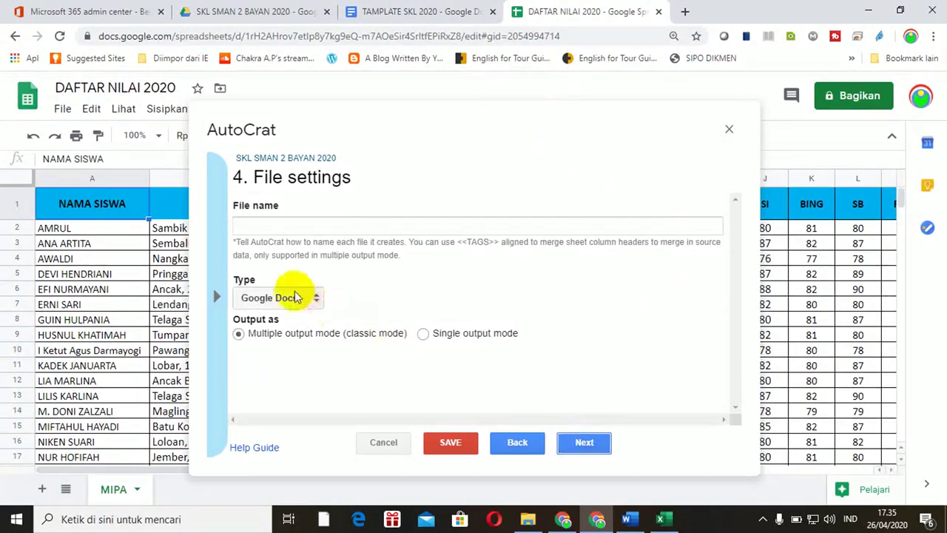
# Set the output type to PDF and the file name to 'SKL 2020 <<NAMA SISWA>>'.
pyautogui.click(310, 297)
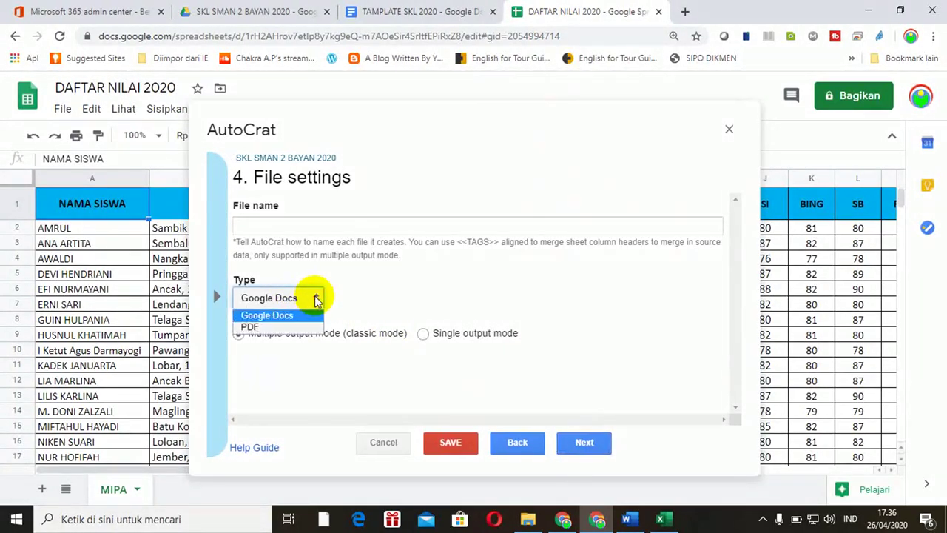
pyautogui.click(293, 327)
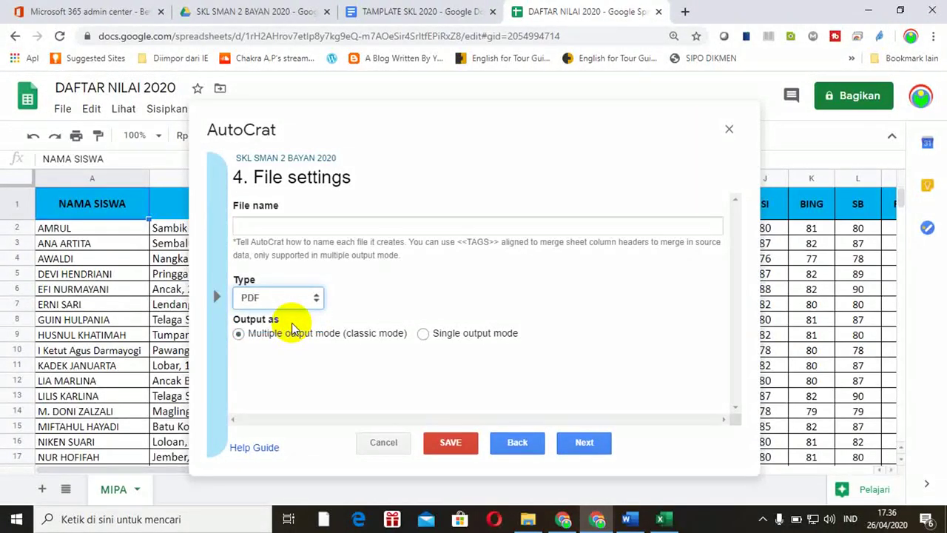
pyautogui.click(261, 218)
pyautogui.write('SKL')
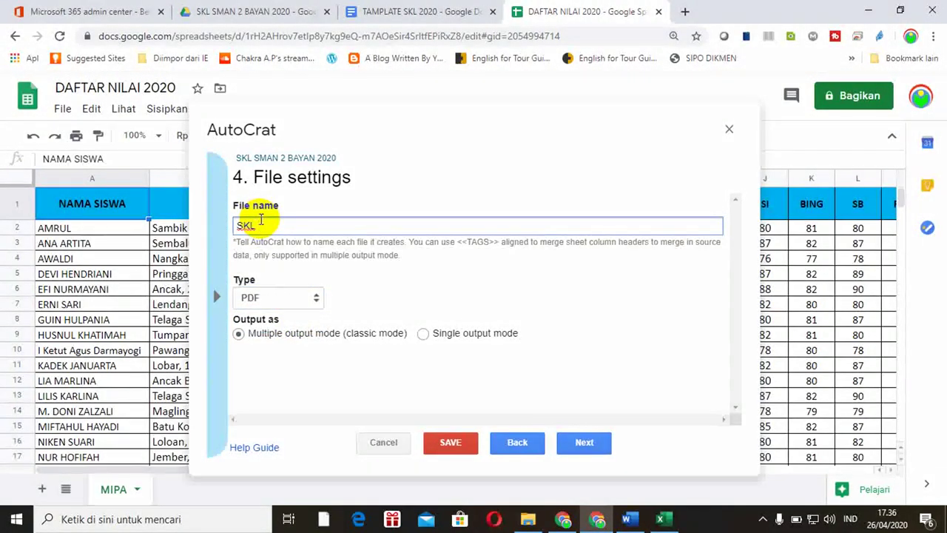
pyautogui.write(' 2020 <<')
pyautogui.write('NAMA SISWA>>')
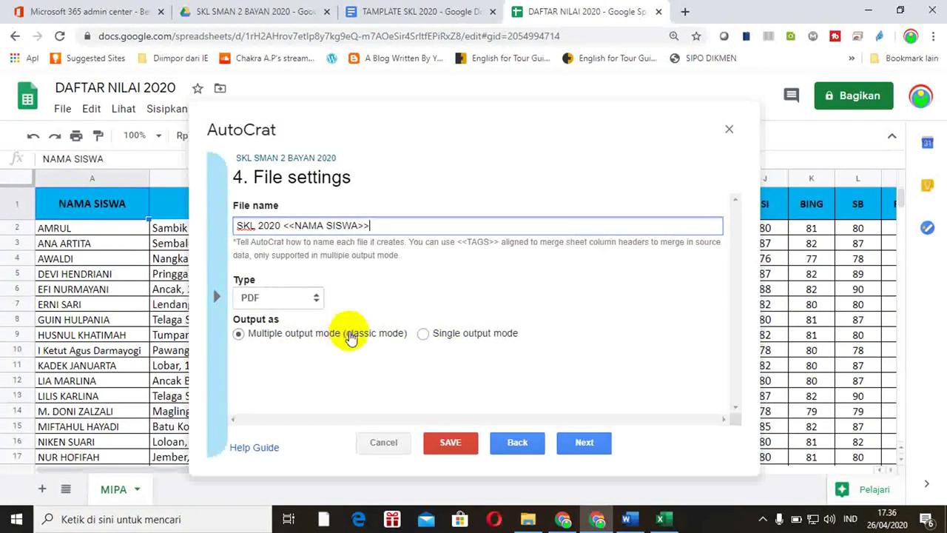
pyautogui.click(575, 444)
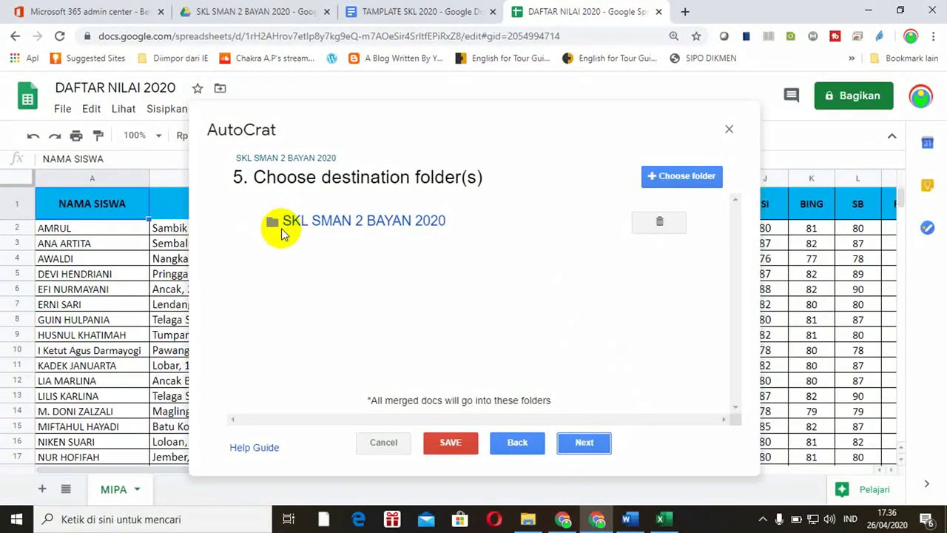
# Skip the folder, condition and sharing steps, enable Run on form trigger, and save the job.
pyautogui.click(584, 443)
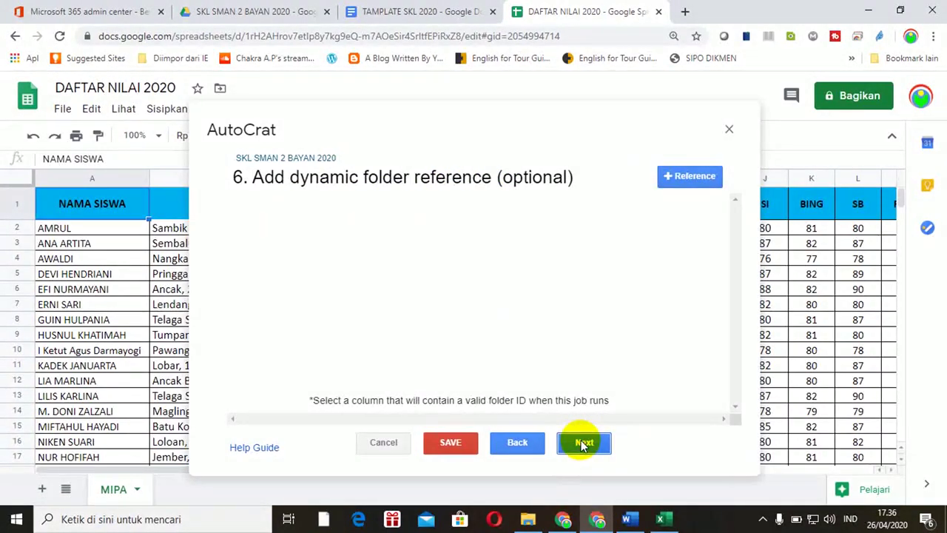
pyautogui.click(583, 442)
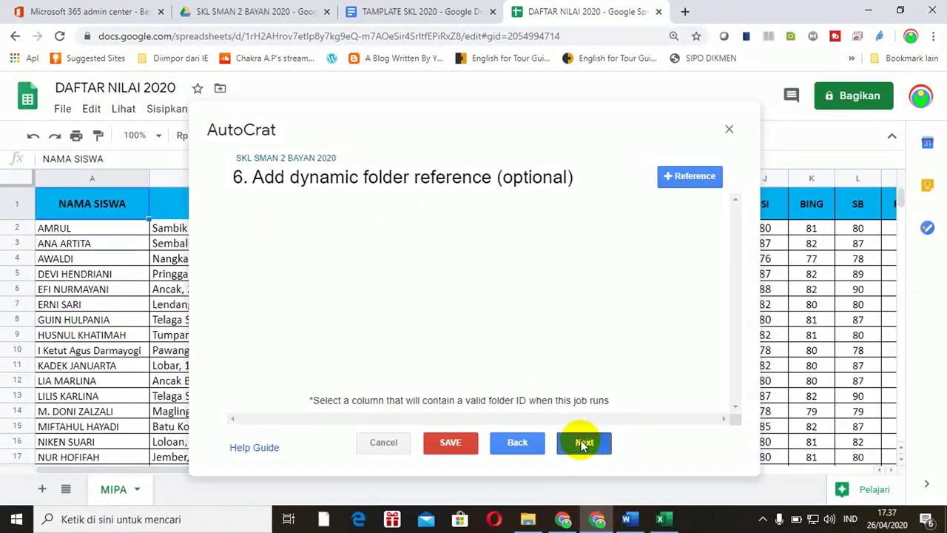
pyautogui.click(583, 442)
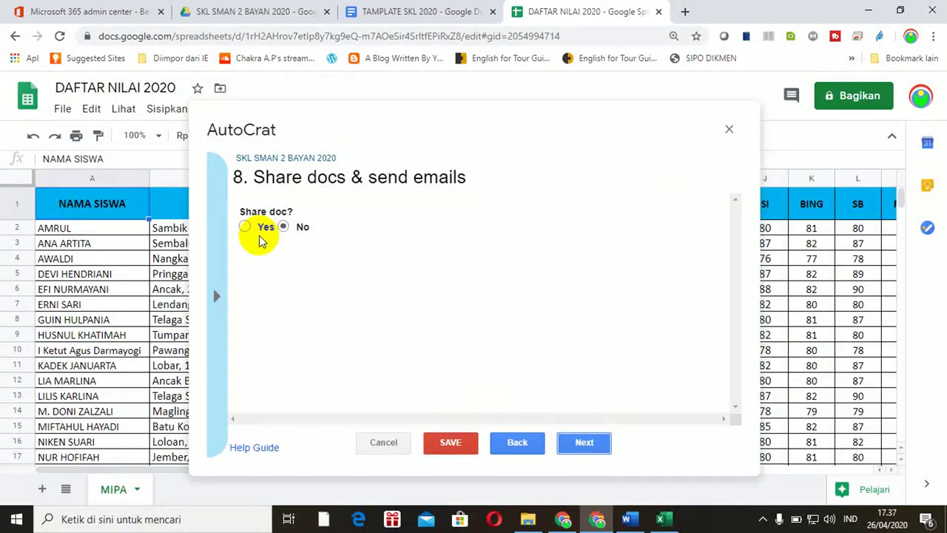
pyautogui.click(581, 442)
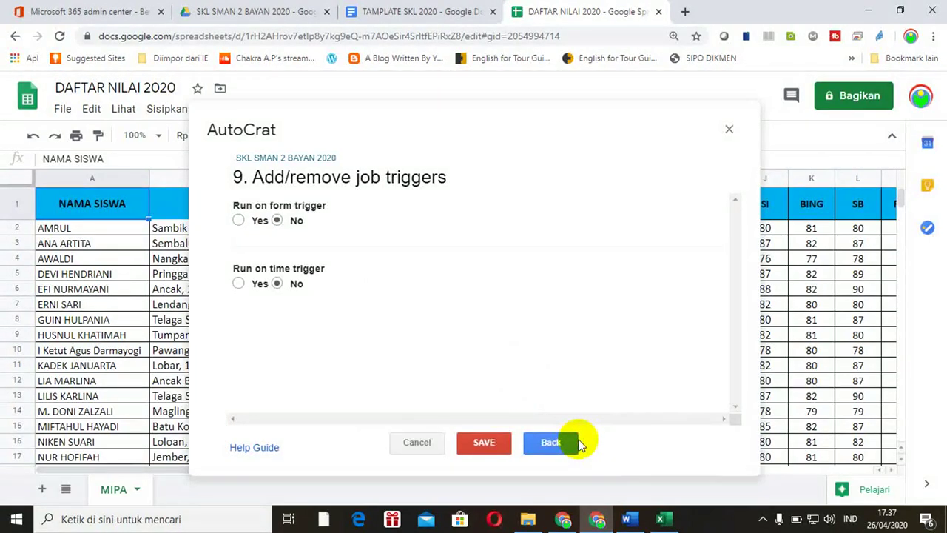
pyautogui.click(237, 220)
pyautogui.click(689, 300)
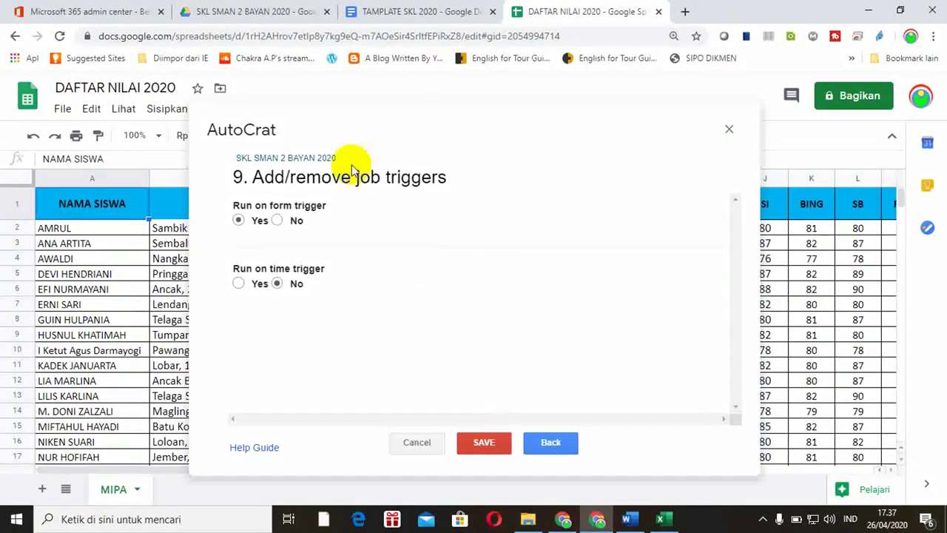
pyautogui.click(491, 449)
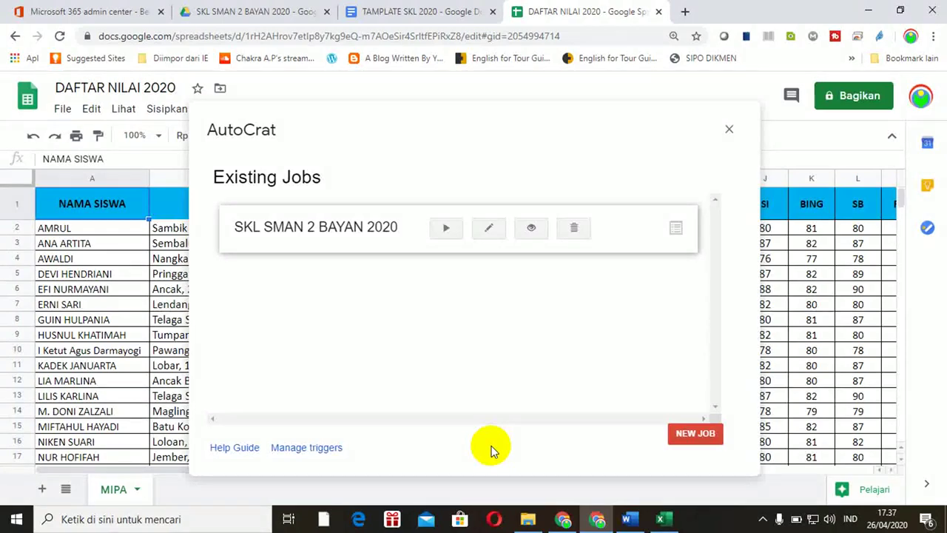
pyautogui.click(281, 11)
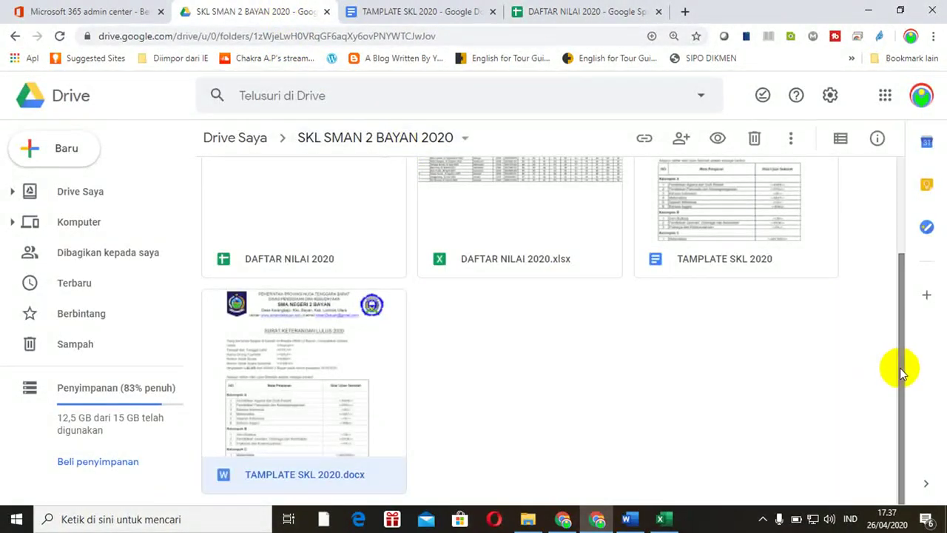
# Switch the SKL SMAN 2 BAYAN 2020 folder to list view, then return to DAFTAR NILAI 2020.
pyautogui.moveTo(905, 315); pyautogui.dragTo(899, 263)
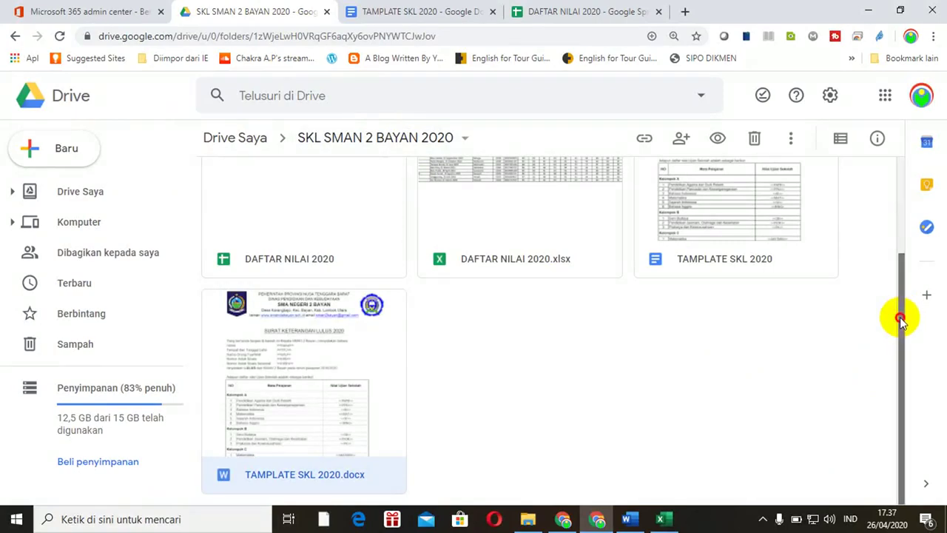
pyautogui.moveTo(899, 263)
pyautogui.mouseDown()
pyautogui.moveTo(884, 285)
pyautogui.moveTo(885, 259)
pyautogui.mouseUp()
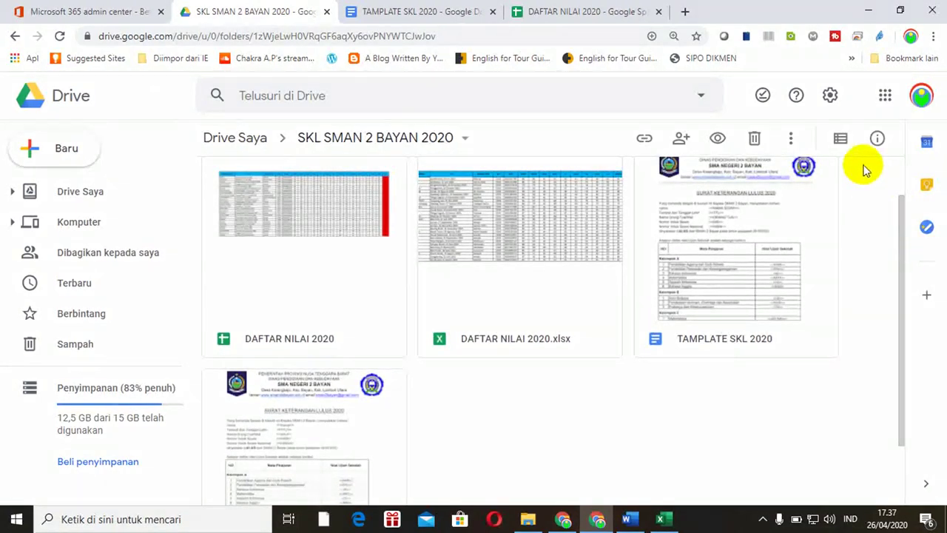
pyautogui.click(842, 142)
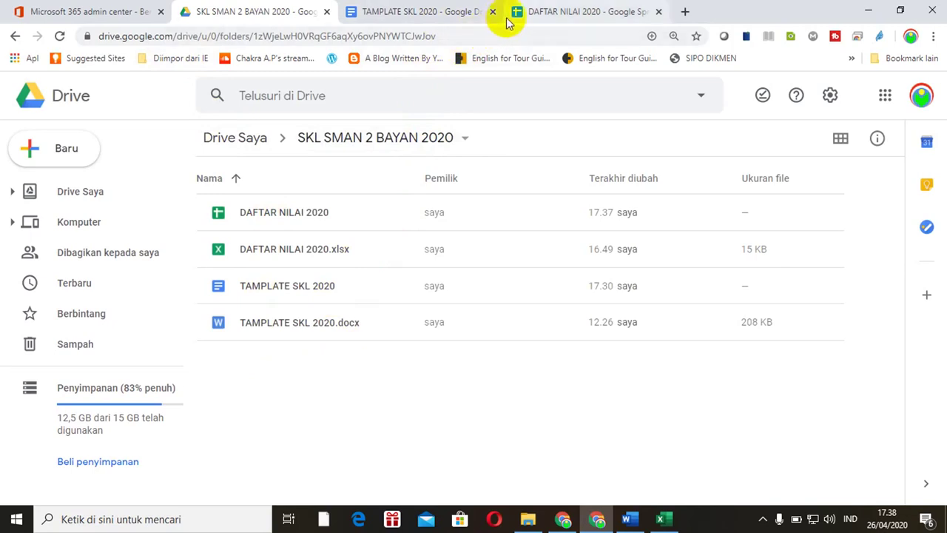
pyautogui.click(544, 18)
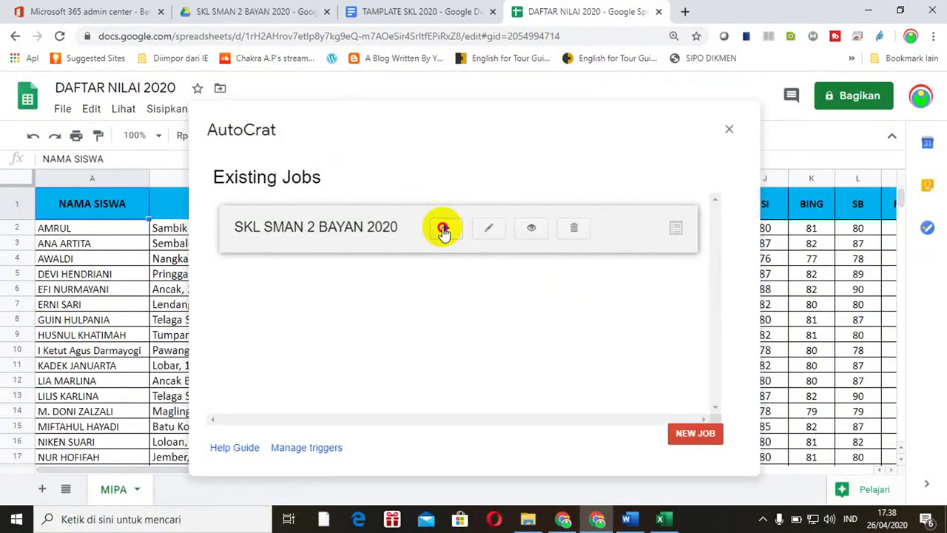
# Run the SKL SMAN 2 BAYAN 2020 AutoCrat job and wait for all certificates to generate.
pyautogui.click(443, 229)
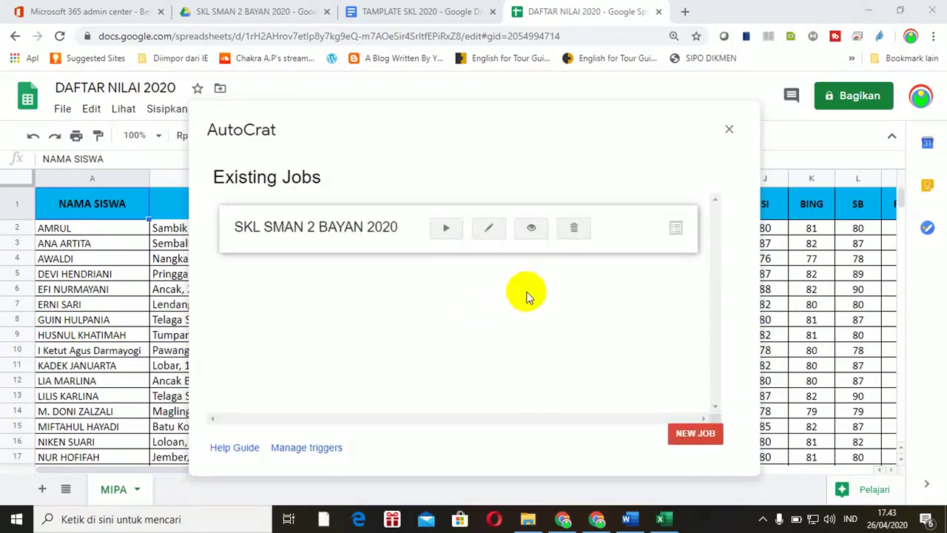
pyautogui.click(222, 8)
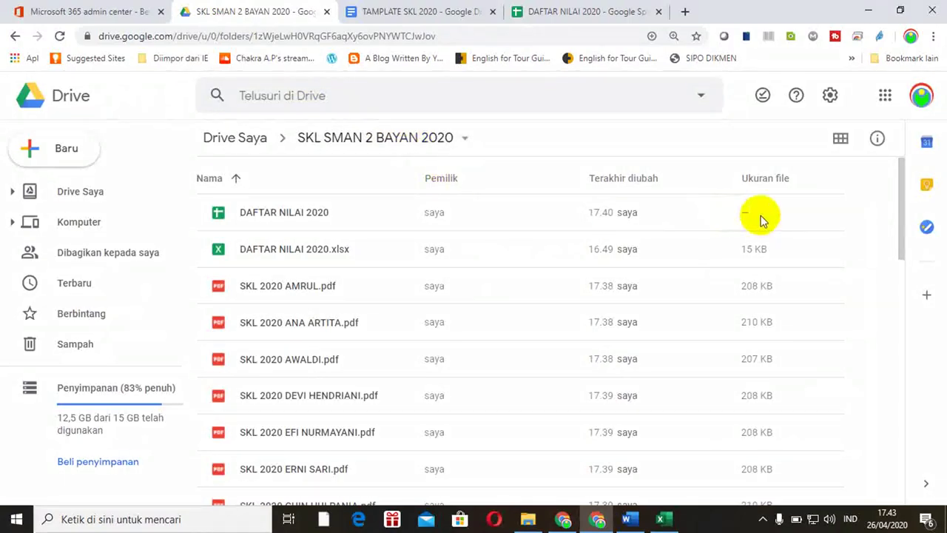
# Scroll through the folder's per-student SKL 2020 PDF certificates, each about 208 KB.
pyautogui.click(895, 256)
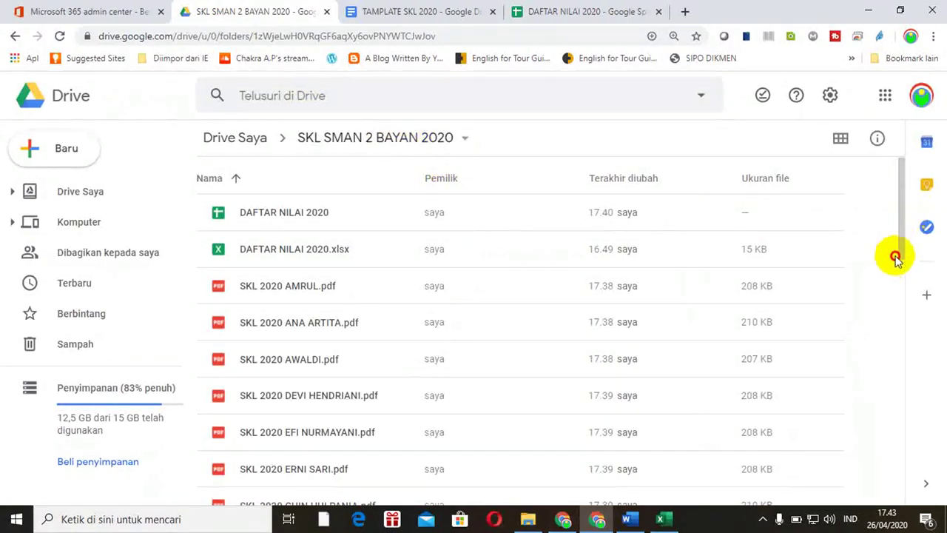
pyautogui.scroll(-1, 899, 251)
pyautogui.moveTo(899, 250); pyautogui.dragTo(901, 201)
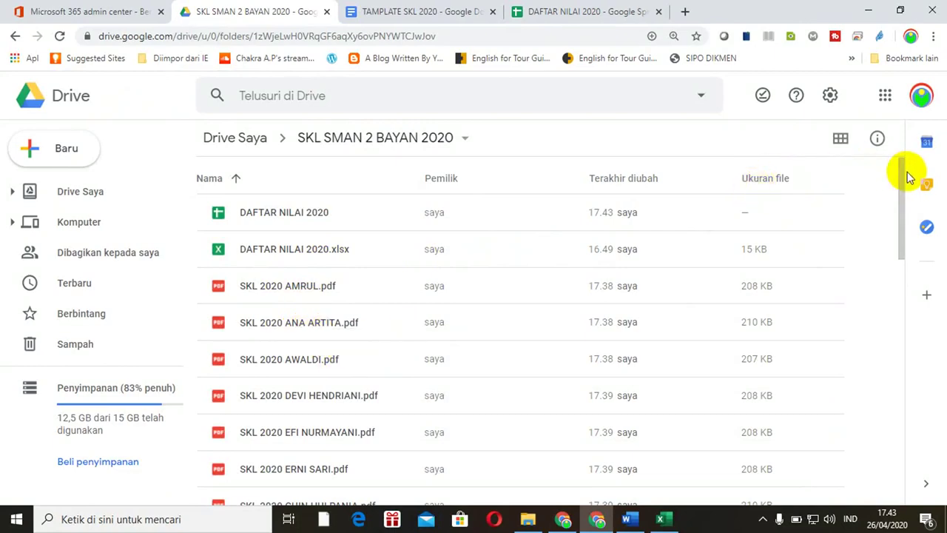
pyautogui.moveTo(903, 177); pyautogui.dragTo(902, 444)
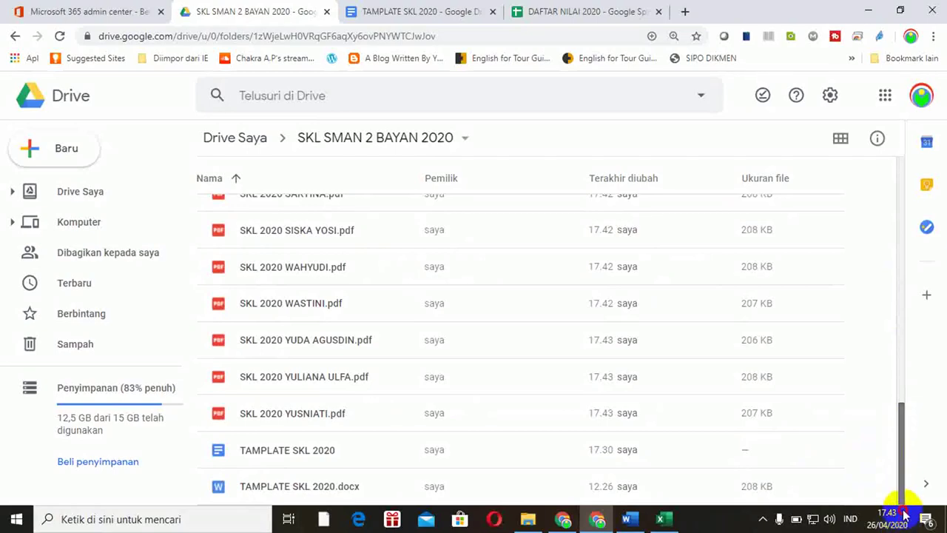
pyautogui.moveTo(902, 478)
pyautogui.mouseDown()
pyautogui.moveTo(924, 348)
pyautogui.moveTo(924, 234)
pyautogui.mouseUp()
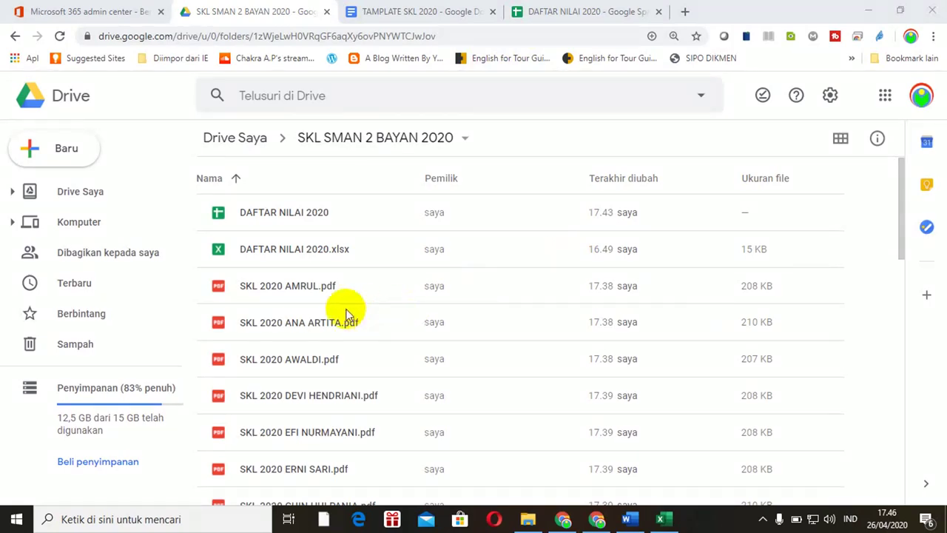
# Preview the first student's SKL 2020 PDF and highlight the unmerged <<BING>> Bahasa Inggris score.
pyautogui.doubleClick(272, 287)
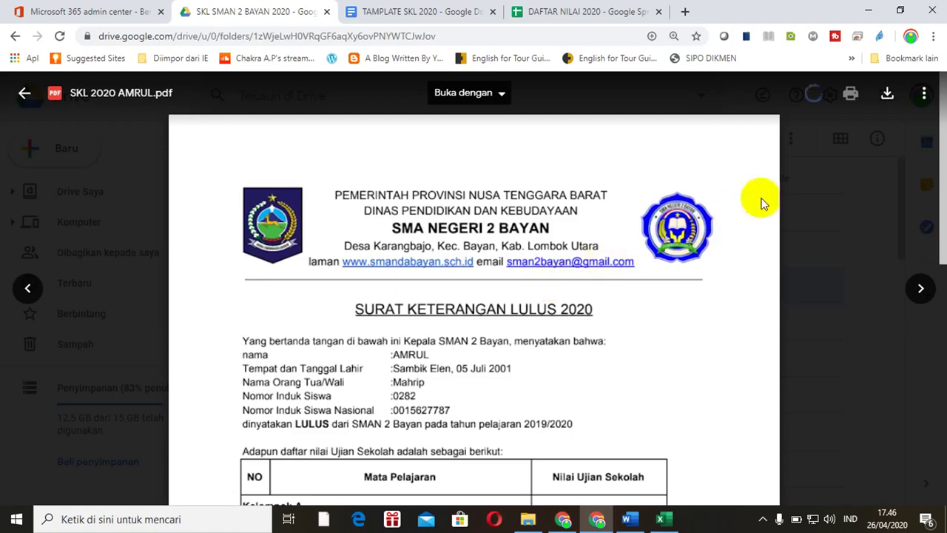
pyautogui.moveTo(936, 152); pyautogui.dragTo(923, 215)
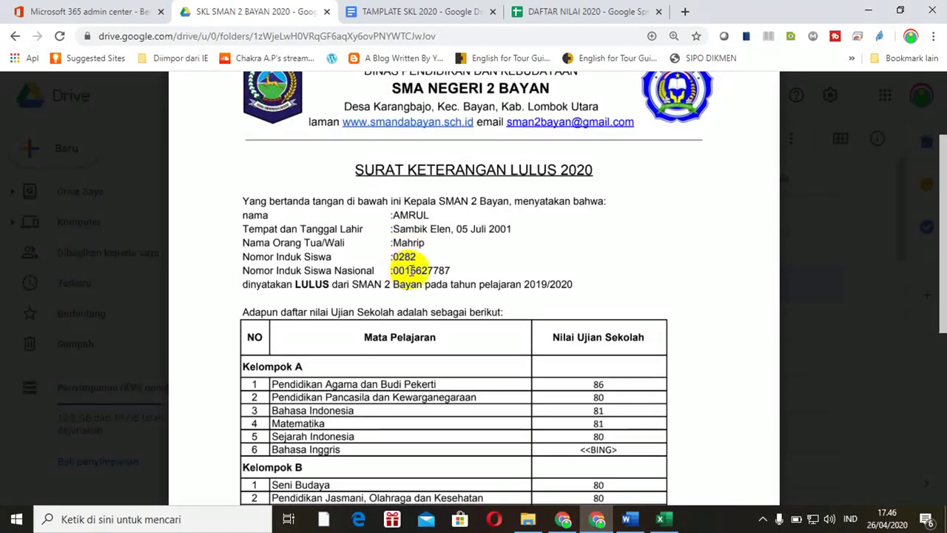
pyautogui.moveTo(943, 285)
pyautogui.moveTo(943, 274); pyautogui.dragTo(915, 344)
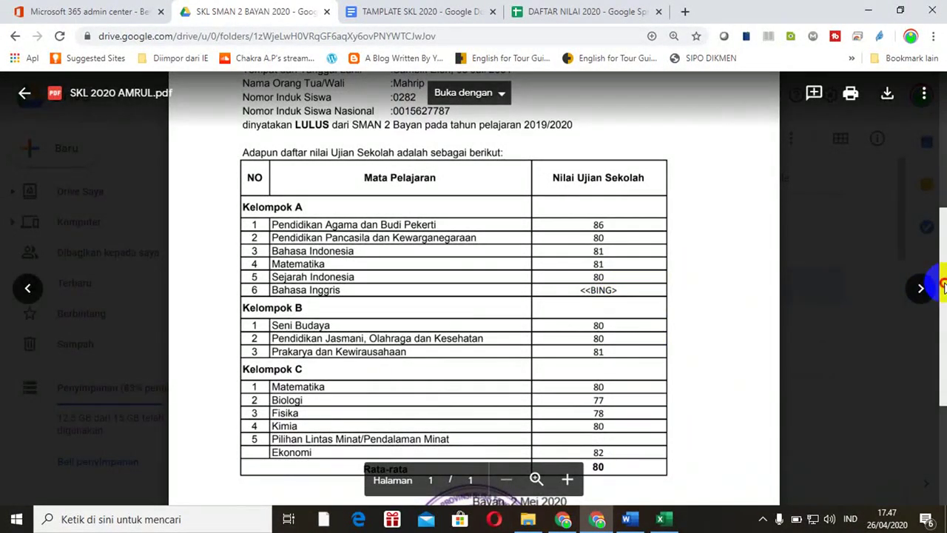
pyautogui.moveTo(943, 284); pyautogui.dragTo(934, 314)
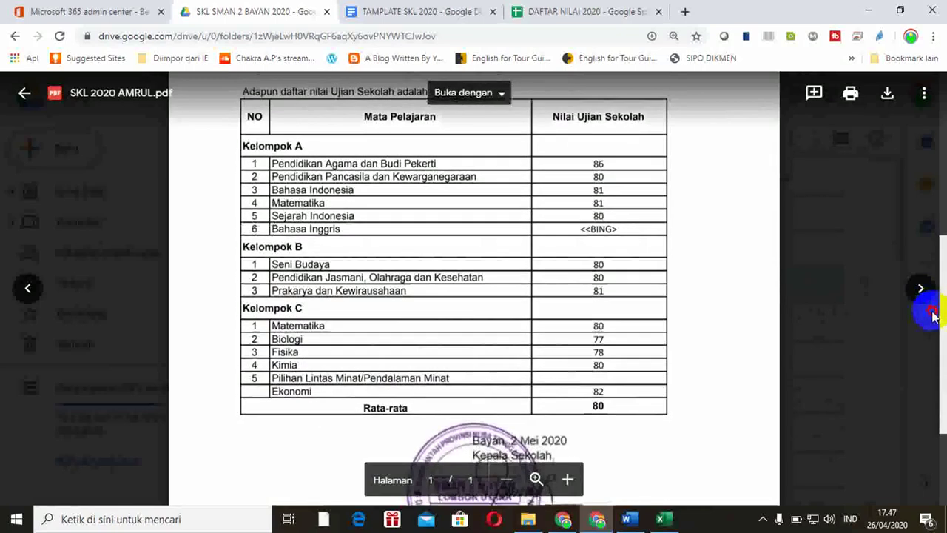
pyautogui.moveTo(934, 314); pyautogui.dragTo(925, 288)
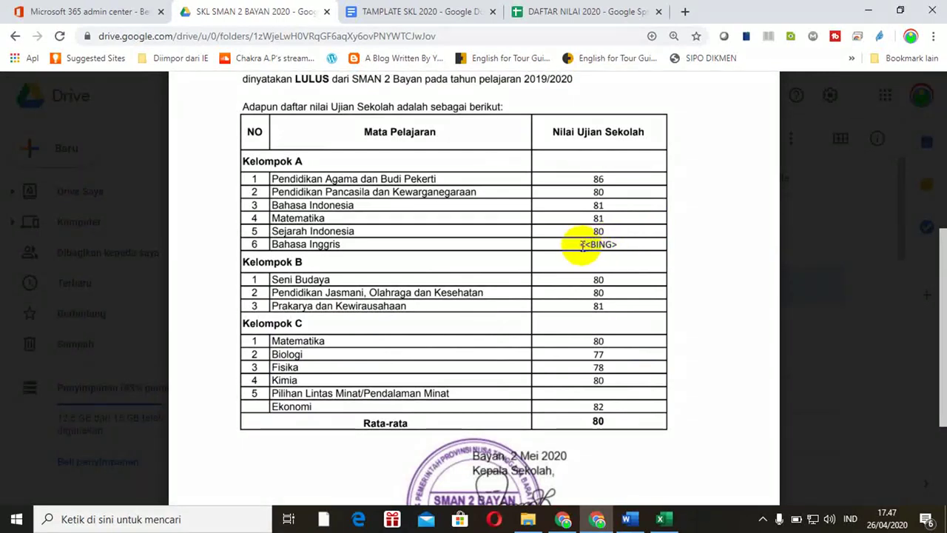
pyautogui.moveTo(581, 244); pyautogui.dragTo(607, 245)
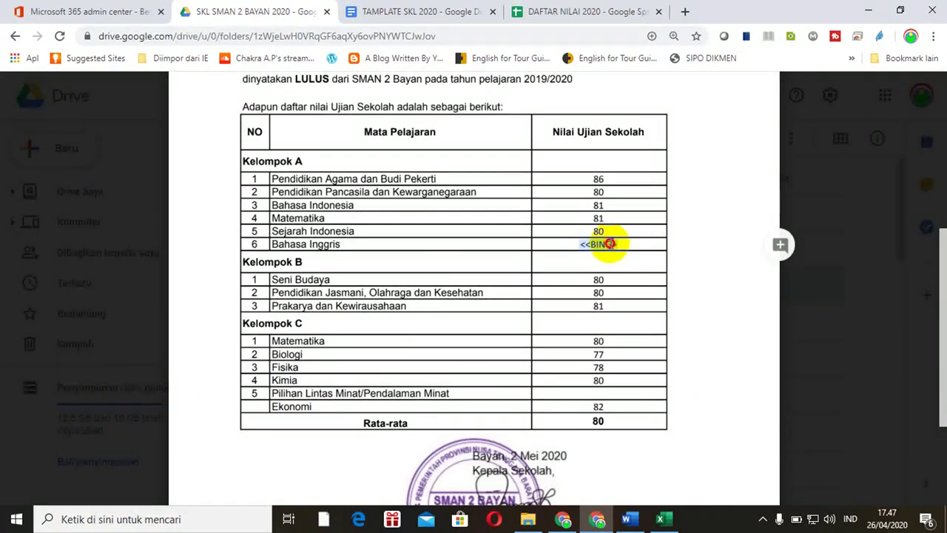
pyautogui.click(608, 244)
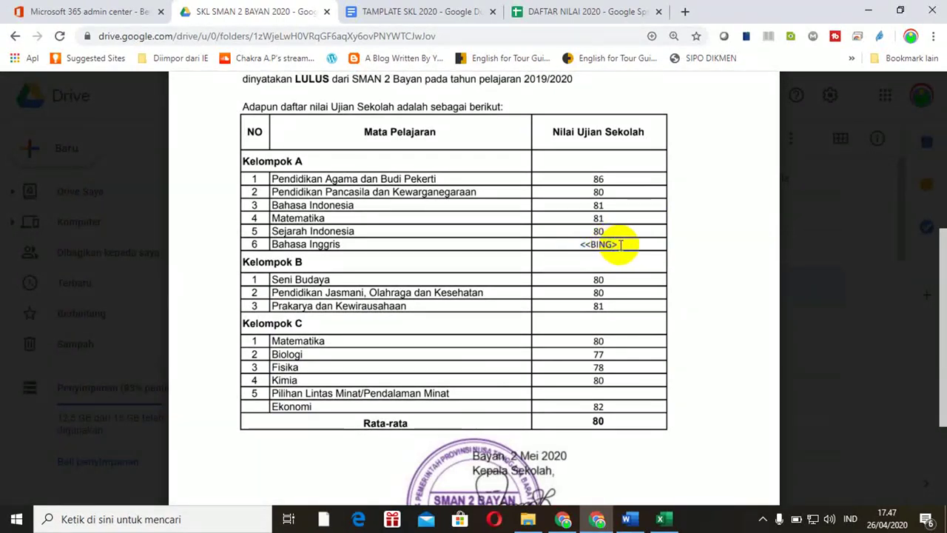